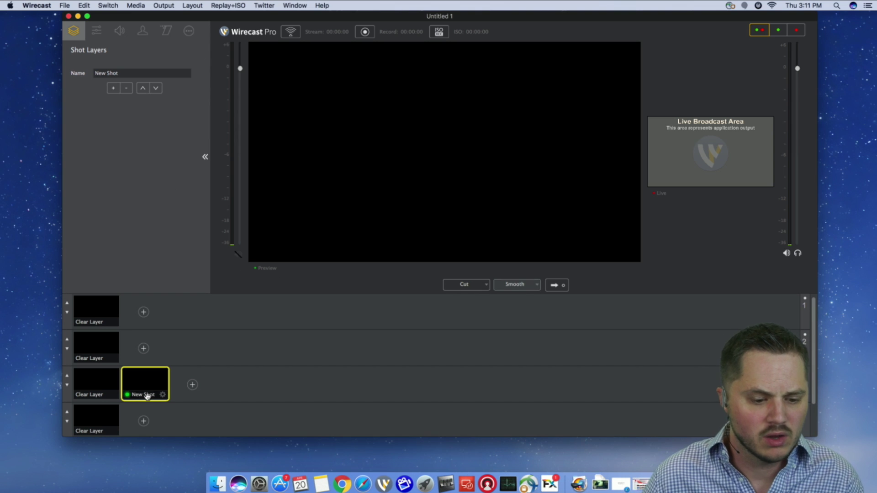
Add the XI100DUSB-HDMI #4 Video capture device as a layer of the New Shot.
{"action": "left_click", "coordinate": [112, 90]}
{"action": "mouse_move", "coordinate": [160, 100]}
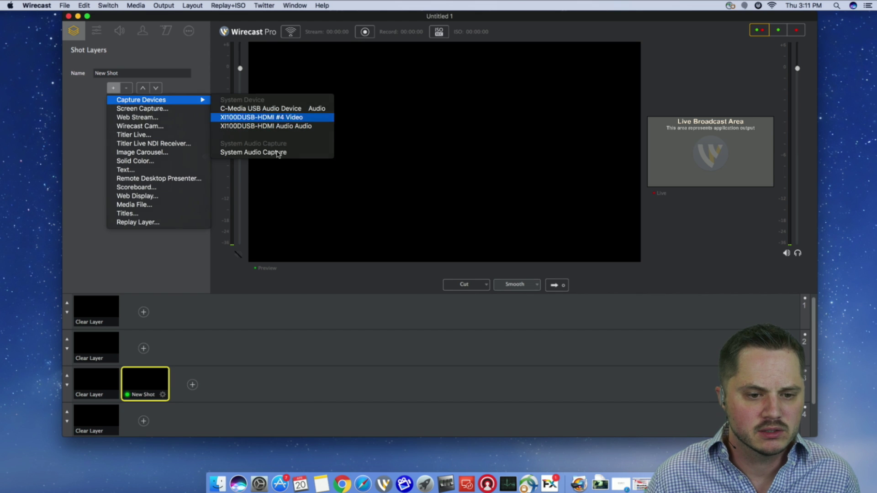
{"action": "left_click", "coordinate": [277, 117]}
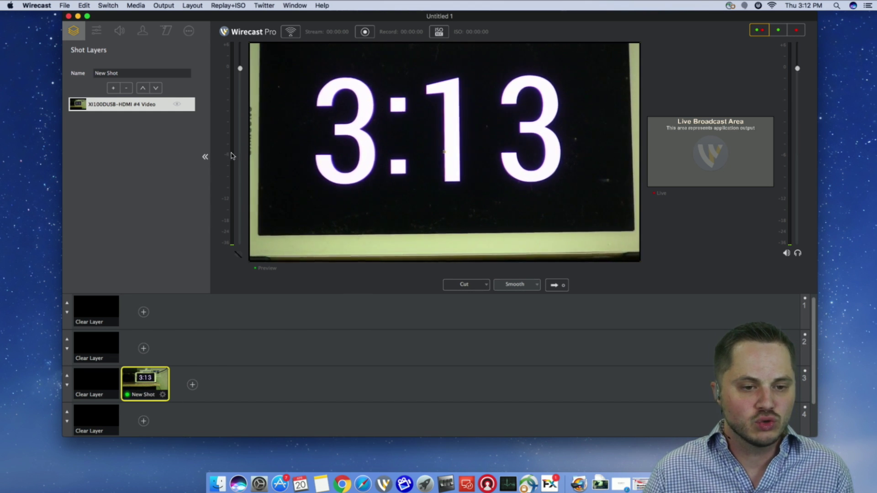
Crop the clock video tightly around its digits: left 270, right 312, top 111, bottom 336.
{"action": "left_click", "coordinate": [98, 31]}
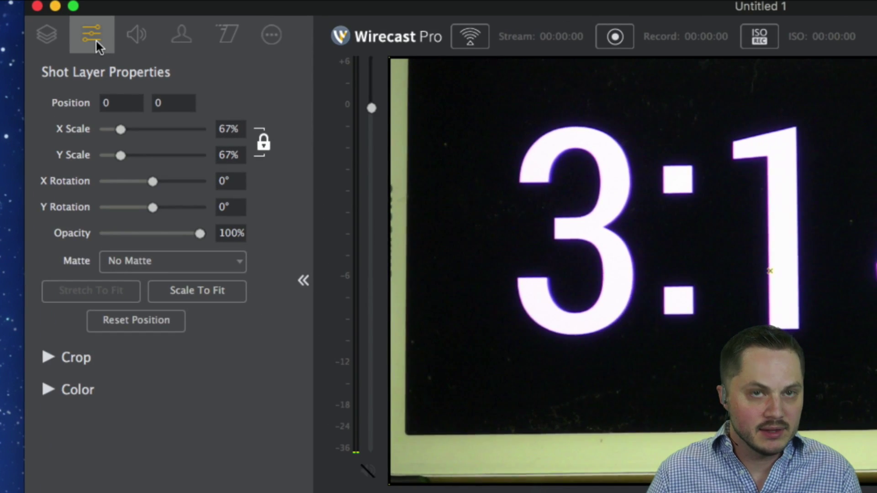
{"action": "left_click", "coordinate": [49, 356]}
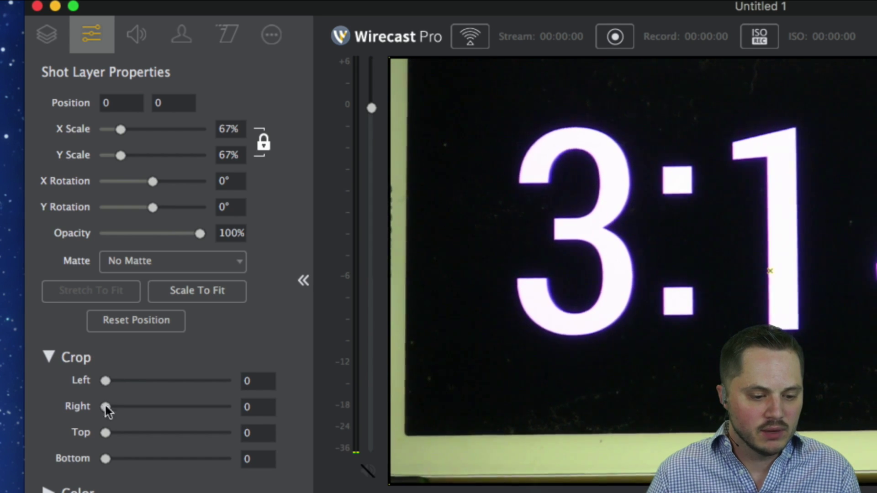
{"action": "left_click_drag", "start_coordinate": [106, 407], "coordinate": [111, 380]}
{"action": "left_click_drag", "start_coordinate": [107, 459], "coordinate": [128, 458]}
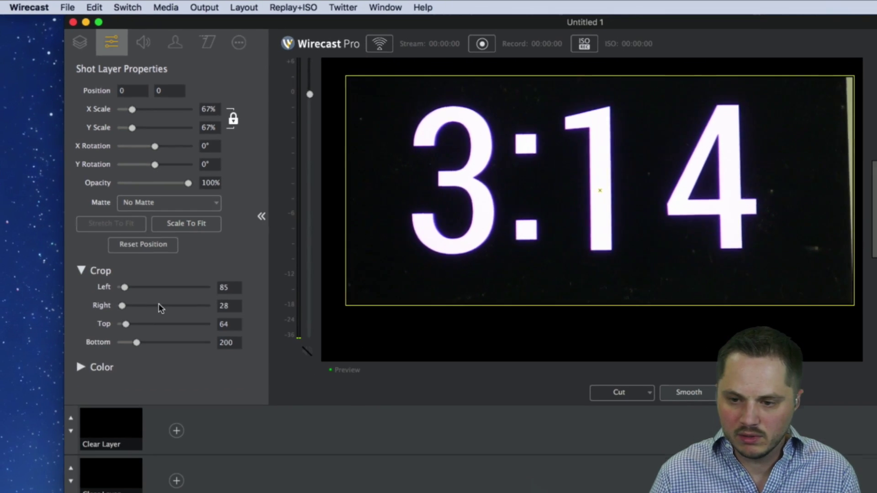
{"action": "left_click_drag", "start_coordinate": [121, 307], "coordinate": [128, 309]}
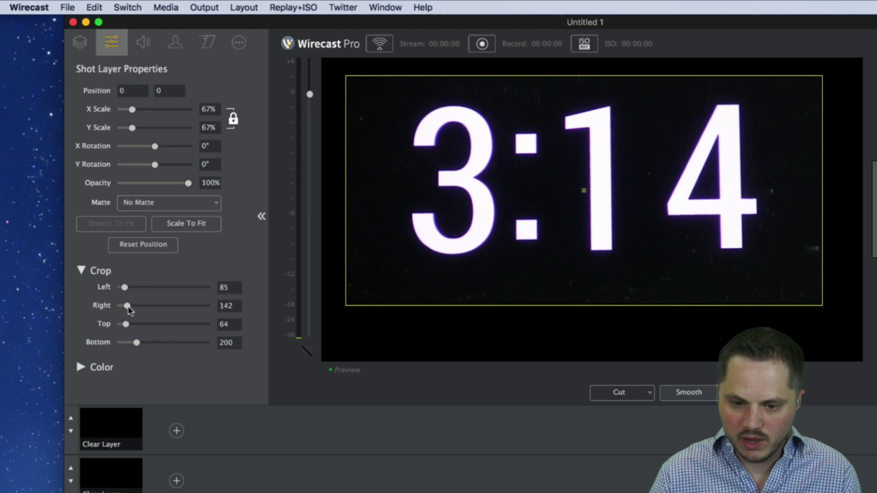
{"action": "left_click_drag", "start_coordinate": [137, 346], "coordinate": [150, 345]}
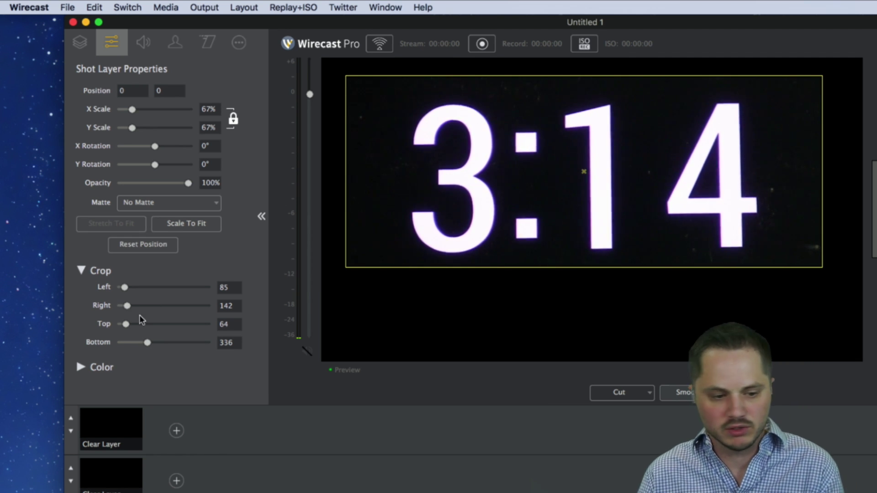
{"action": "left_click_drag", "start_coordinate": [126, 305], "coordinate": [130, 325]}
{"action": "left_click_drag", "start_coordinate": [126, 292], "coordinate": [136, 289]}
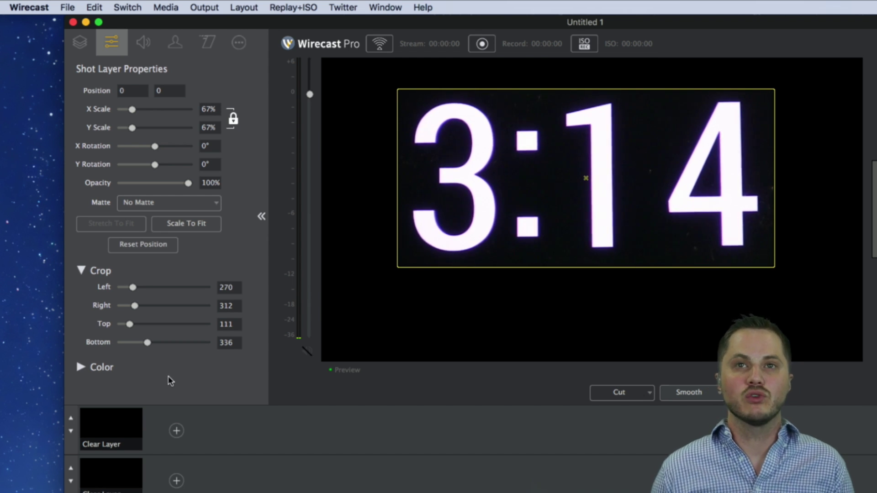
Scale the cropped clock to 7% and place it near the frame's lower-right corner, at about 549, -312.
{"action": "left_click_drag", "start_coordinate": [129, 109], "coordinate": [122, 111]}
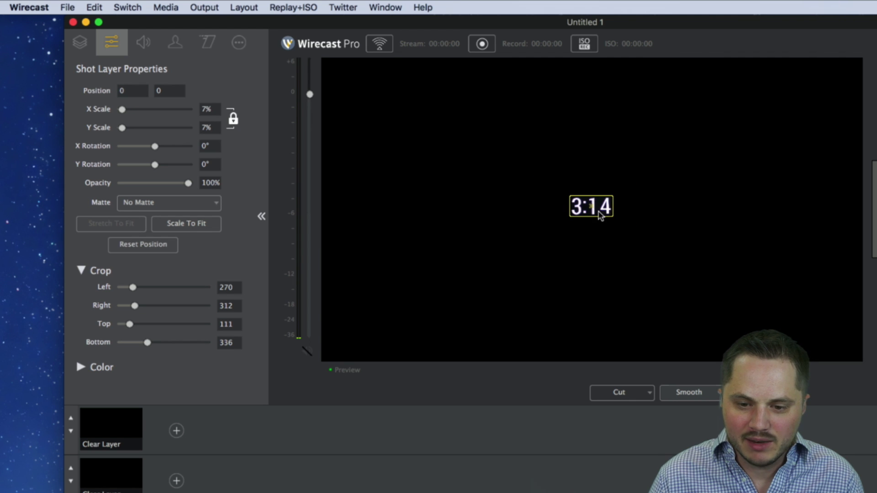
{"action": "left_click_drag", "start_coordinate": [609, 215], "coordinate": [837, 341]}
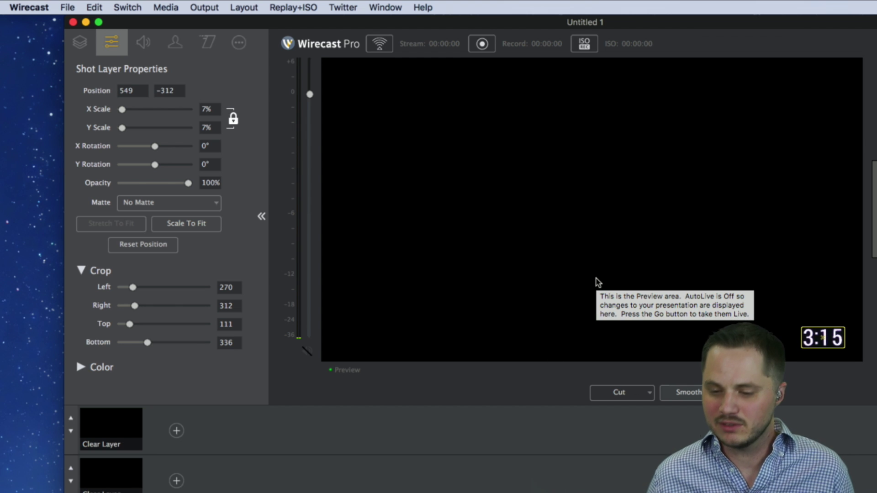
{"action": "left_click", "coordinate": [475, 139]}
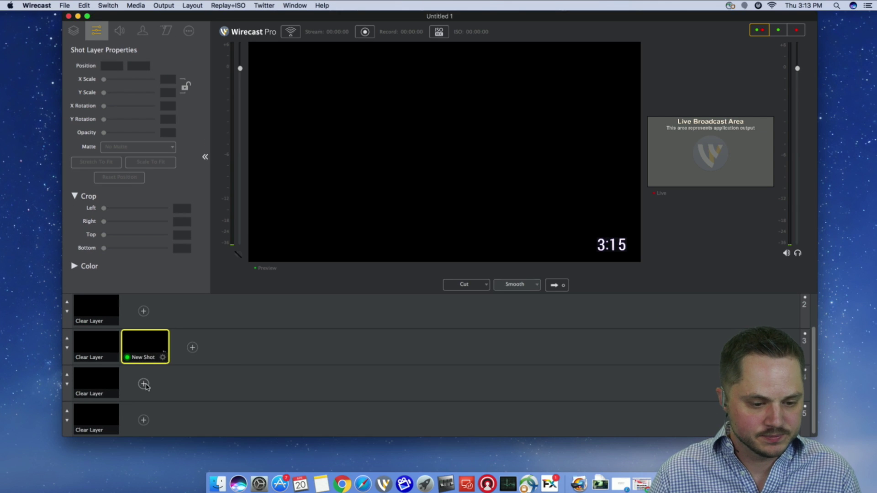
Start a new Scoreboard source on layer 4.
{"action": "left_click", "coordinate": [144, 385]}
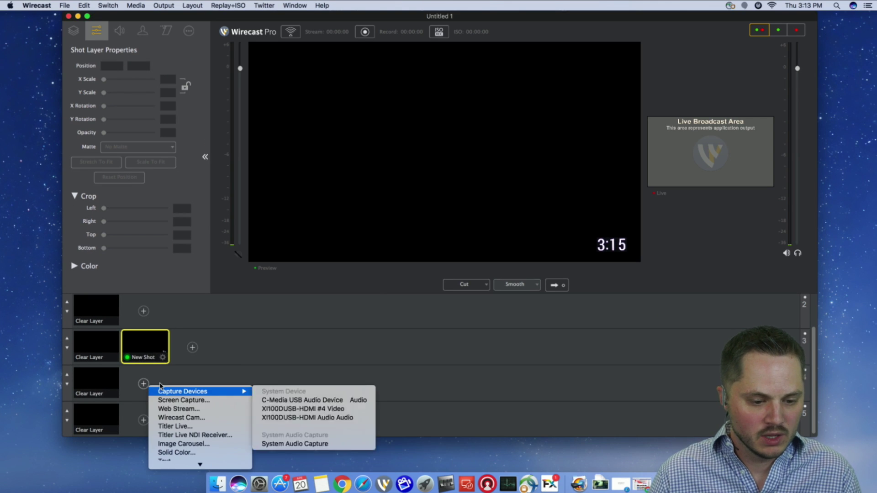
{"action": "left_click", "coordinate": [188, 404]}
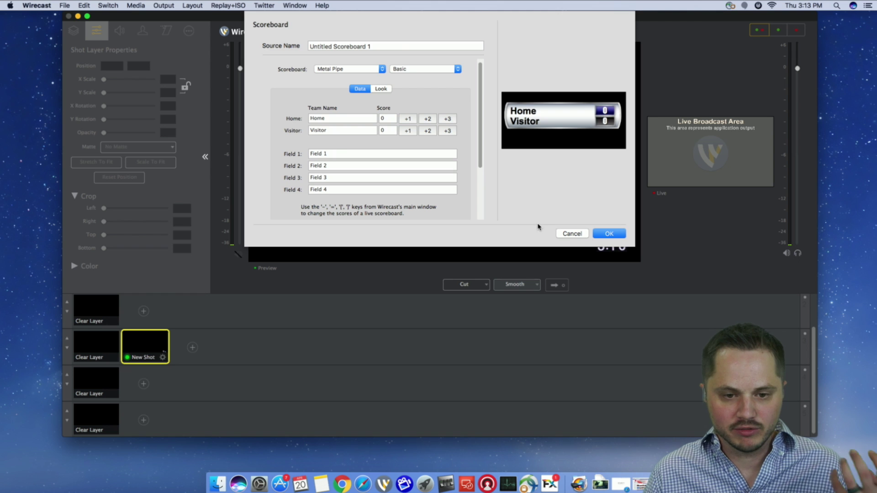
Try the Thin Pipe, Thin Pipe Wide and Shade scoreboard styles, and return to Metal Pipe.
{"action": "left_click", "coordinate": [360, 70]}
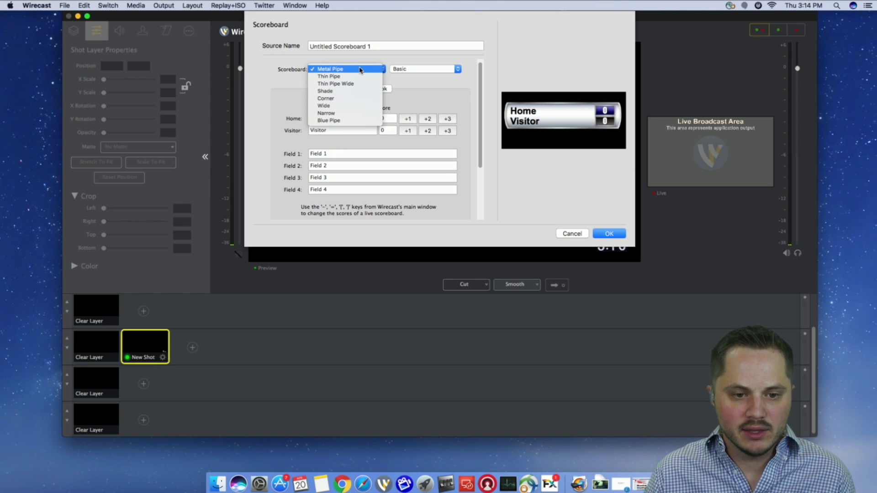
{"action": "left_click", "coordinate": [357, 76]}
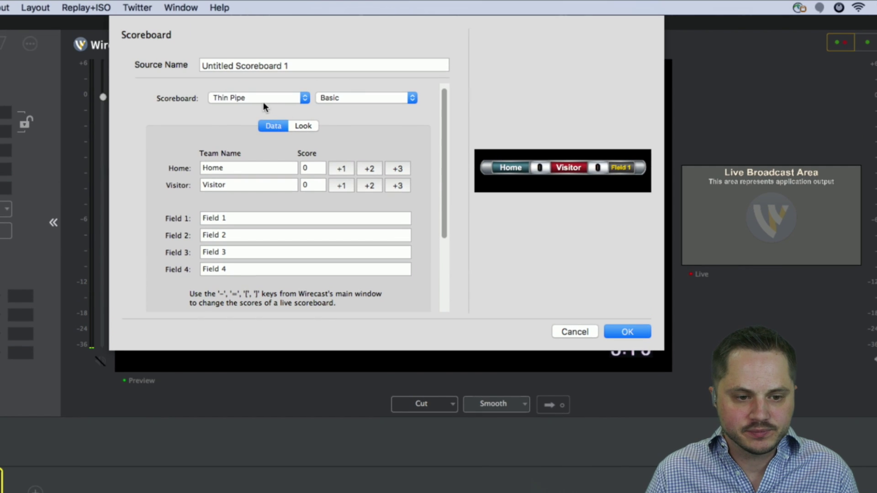
{"action": "left_click", "coordinate": [263, 102]}
{"action": "left_click", "coordinate": [261, 109]}
{"action": "left_click", "coordinate": [268, 99]}
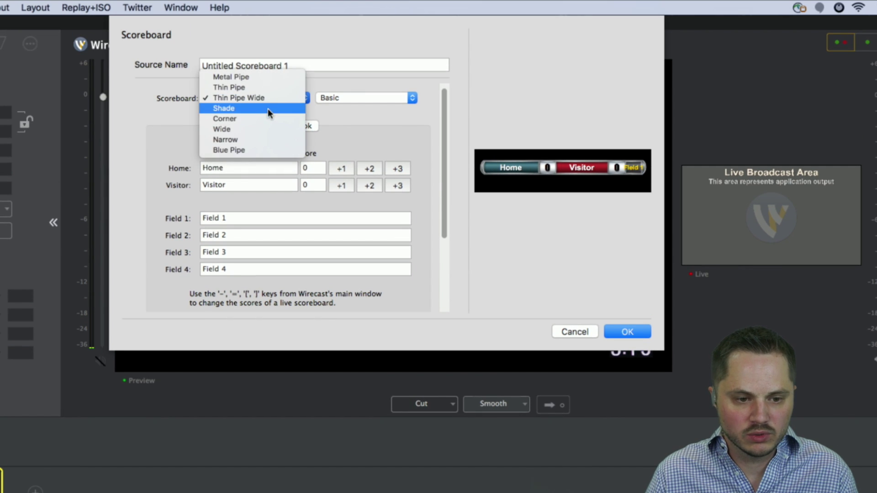
{"action": "left_click", "coordinate": [268, 108]}
{"action": "left_click", "coordinate": [270, 107]}
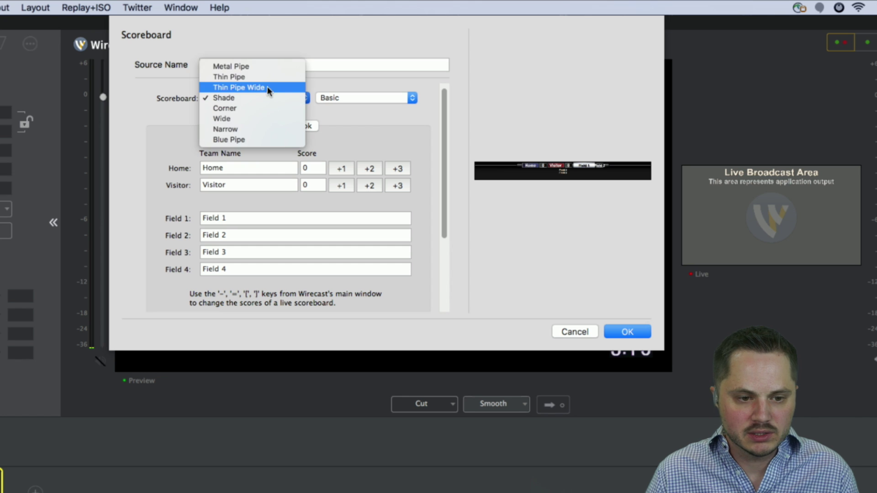
{"action": "left_click", "coordinate": [266, 79]}
{"action": "left_click", "coordinate": [259, 97]}
{"action": "left_click", "coordinate": [261, 85]}
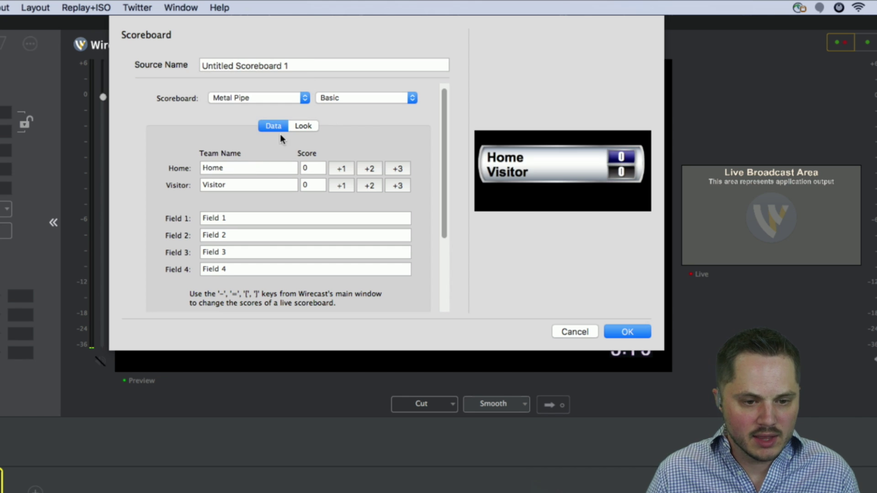
Choose the Top variation of the Metal Pipe scoreboard and add it to the layer.
{"action": "left_click", "coordinate": [356, 101]}
{"action": "left_click", "coordinate": [349, 105]}
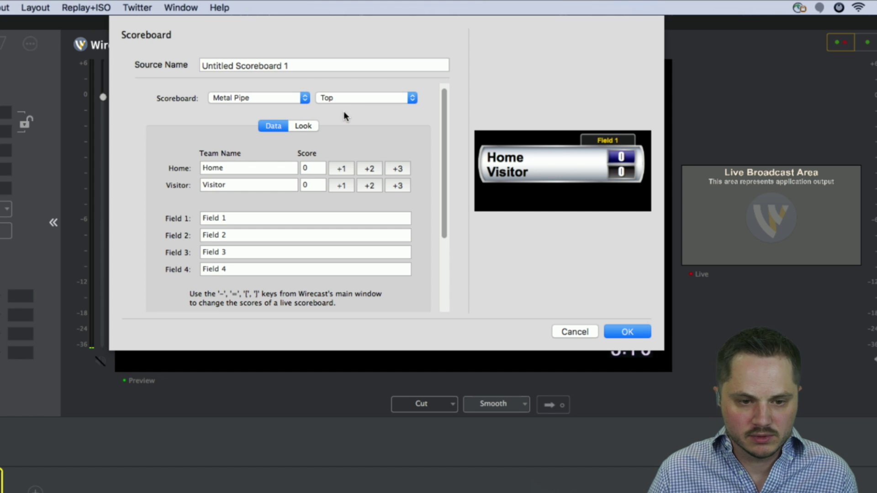
{"action": "left_click", "coordinate": [629, 331]}
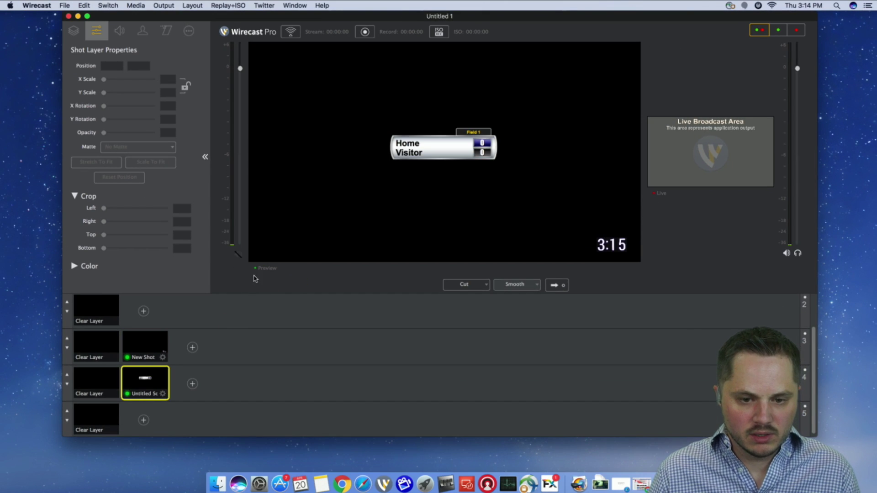
Enlarge the scoreboard to roughly twice its size and move it to the lower-left part of the frame.
{"action": "left_click", "coordinate": [164, 352]}
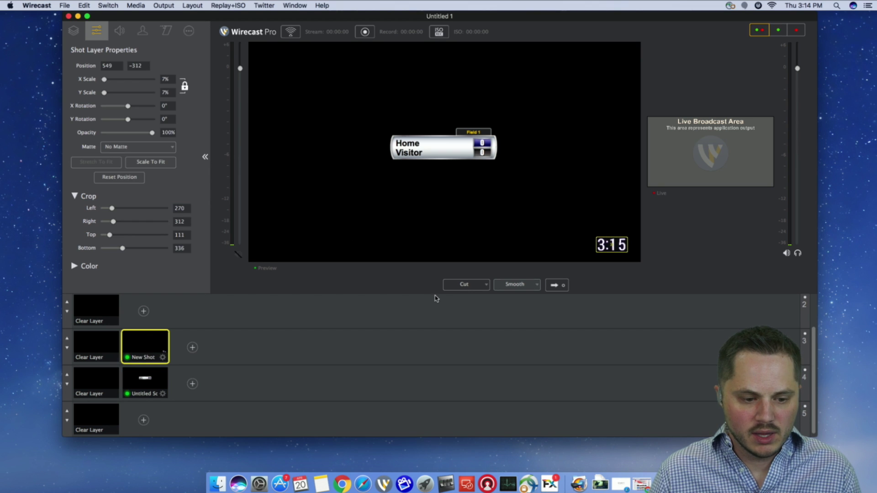
{"action": "left_click", "coordinate": [153, 381]}
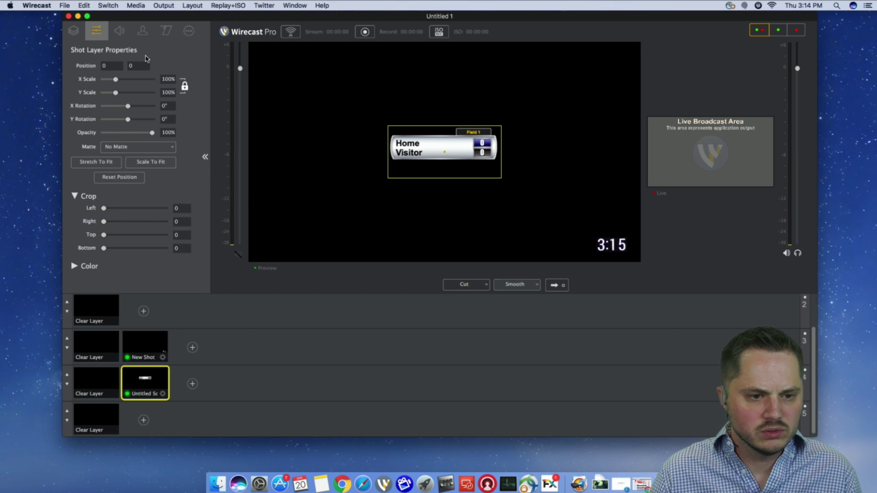
{"action": "left_click_drag", "start_coordinate": [115, 80], "coordinate": [127, 80]}
{"action": "left_click_drag", "start_coordinate": [383, 183], "coordinate": [344, 196]}
{"action": "left_click", "coordinate": [210, 323]}
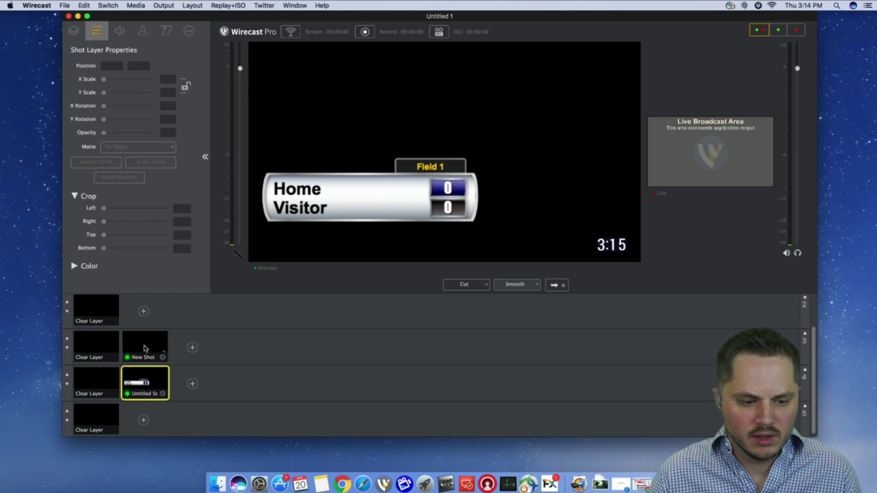
Move the cropped clock onto the scoreboard's Field 1 box, at about -40, -55.
{"action": "left_click", "coordinate": [144, 348]}
{"action": "left_click_drag", "start_coordinate": [611, 246], "coordinate": [431, 169]}
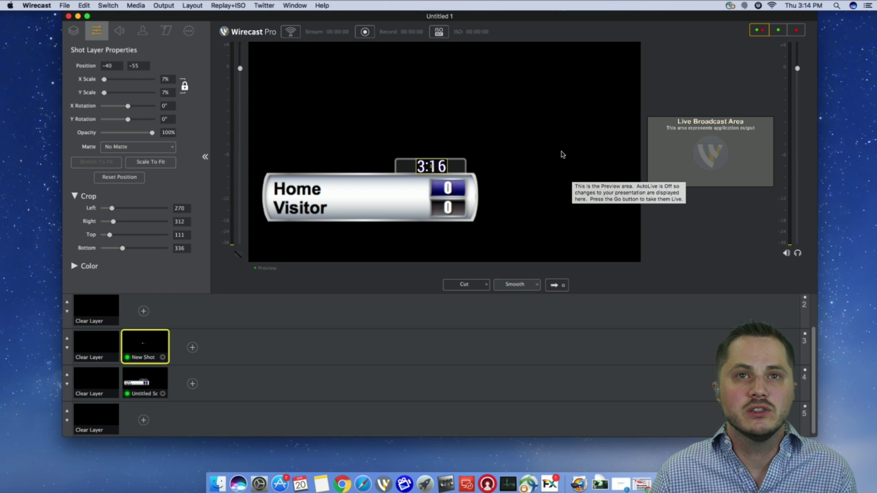
{"action": "left_click", "coordinate": [535, 135]}
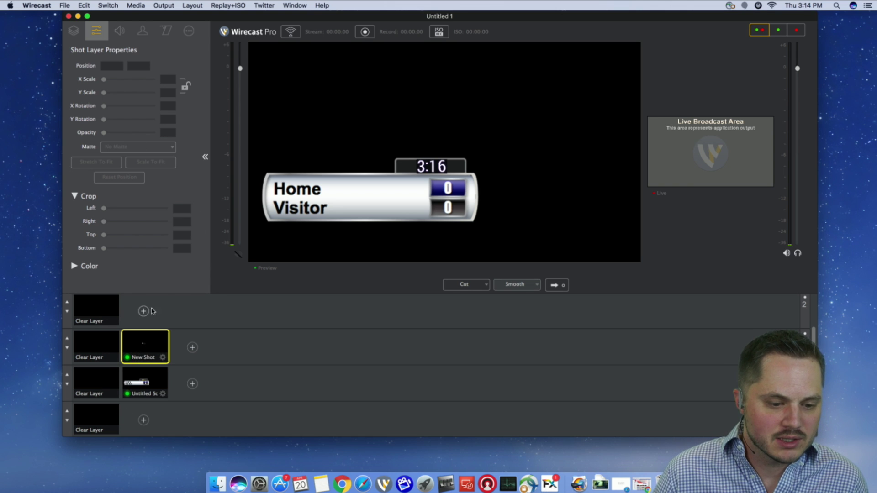
Clear the Field 1 text in the scoreboard's properties.
{"action": "left_click", "coordinate": [149, 343]}
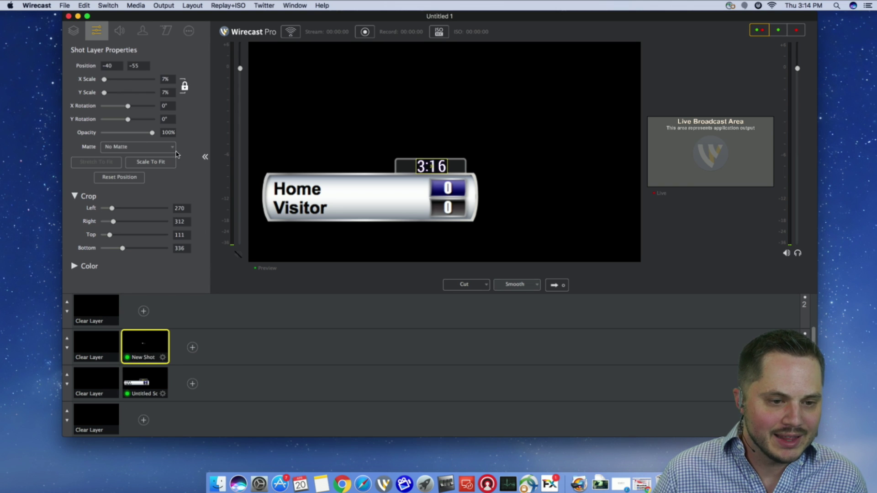
{"action": "left_click", "coordinate": [189, 32]}
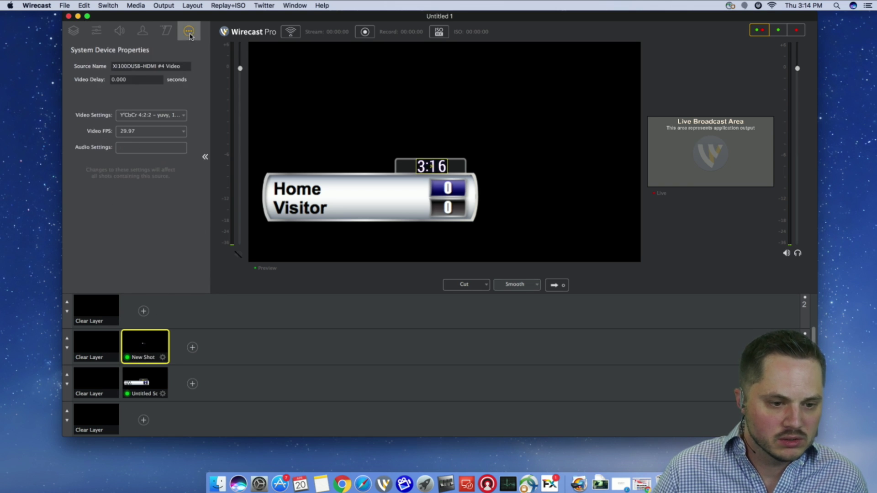
{"action": "left_click", "coordinate": [151, 383]}
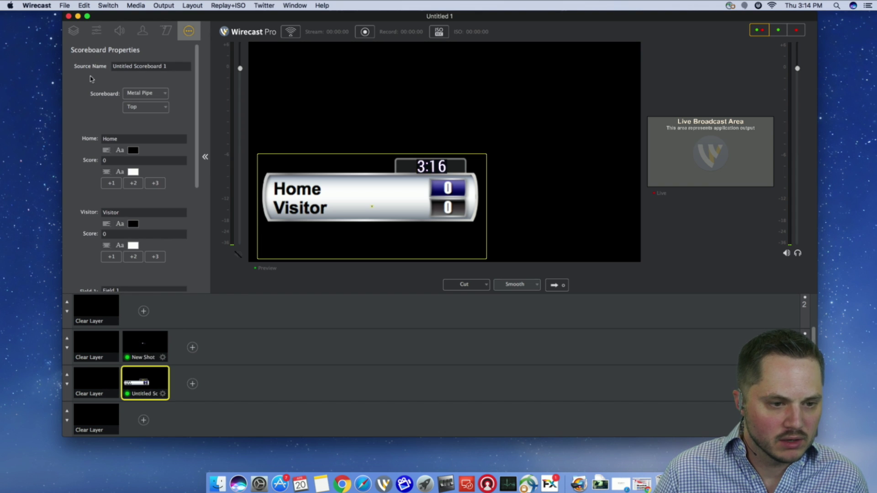
{"action": "scroll", "coordinate": [132, 151], "scroll_direction": "down", "scroll_amount": 5}
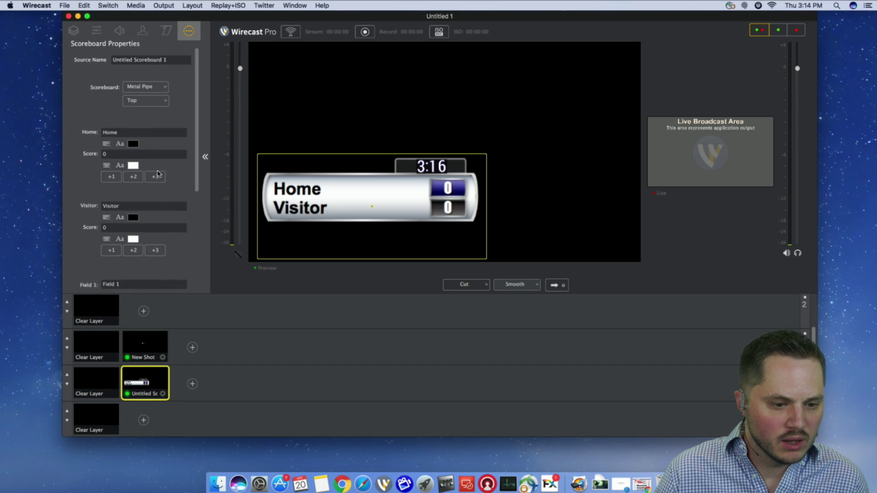
{"action": "triple_click", "coordinate": [128, 165]}
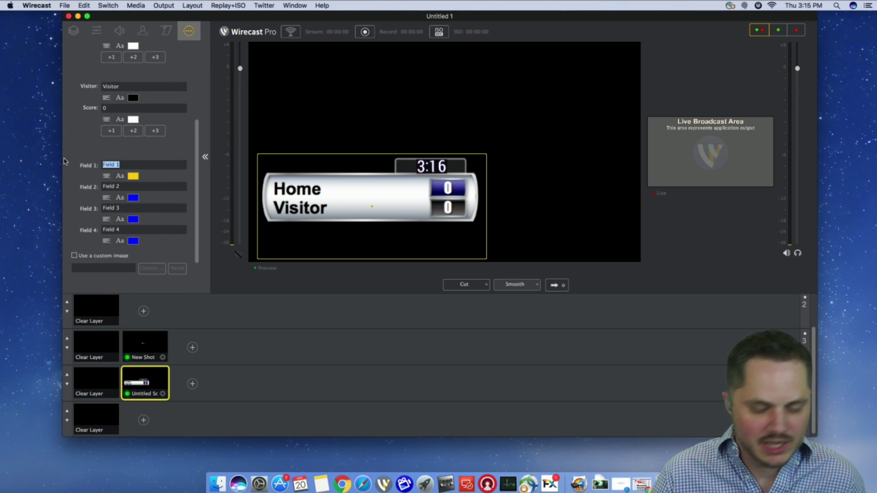
{"action": "key", "text": "BackSpace"}
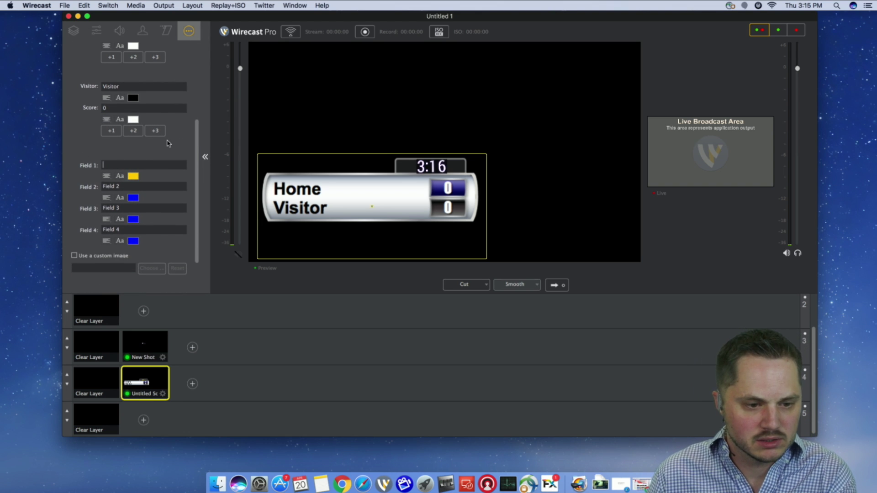
{"action": "key", "text": "Tab"}
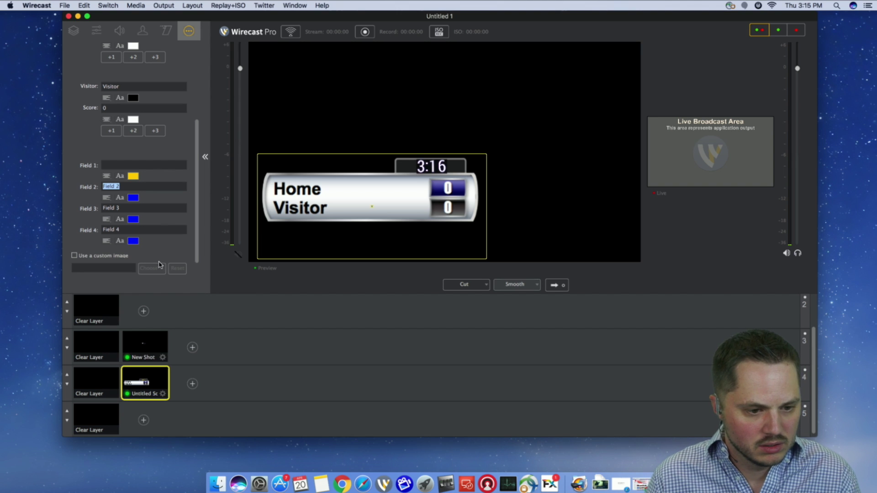
{"action": "left_click", "coordinate": [327, 357]}
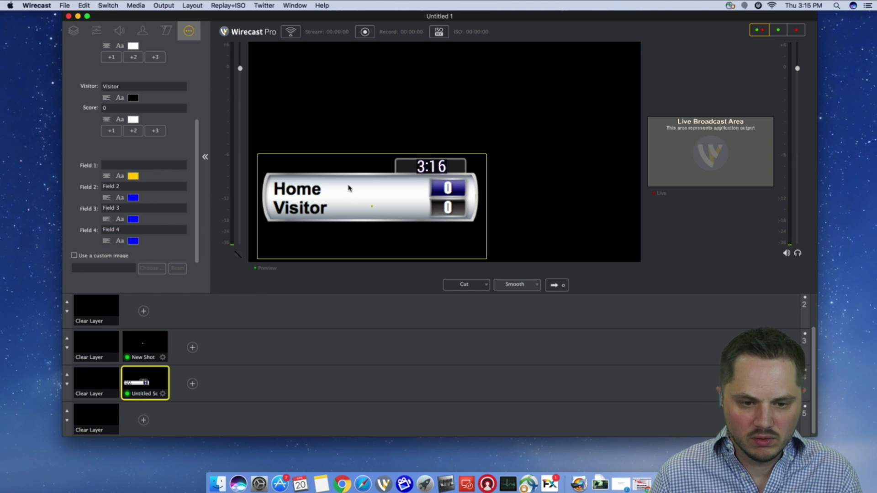
Move the scoreboard to the lower-right of the frame, about 264, -258, and place the clock on its middle, about 318, -242.
{"action": "left_click", "coordinate": [151, 347]}
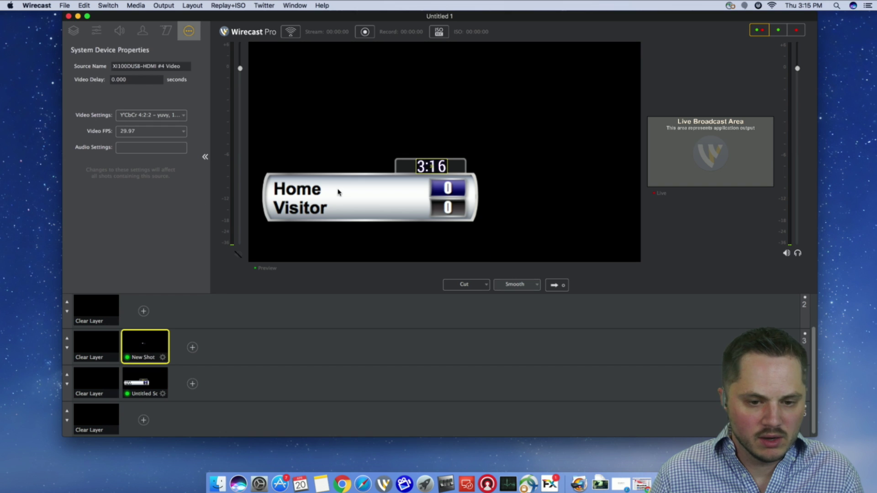
{"action": "left_click", "coordinate": [74, 31]}
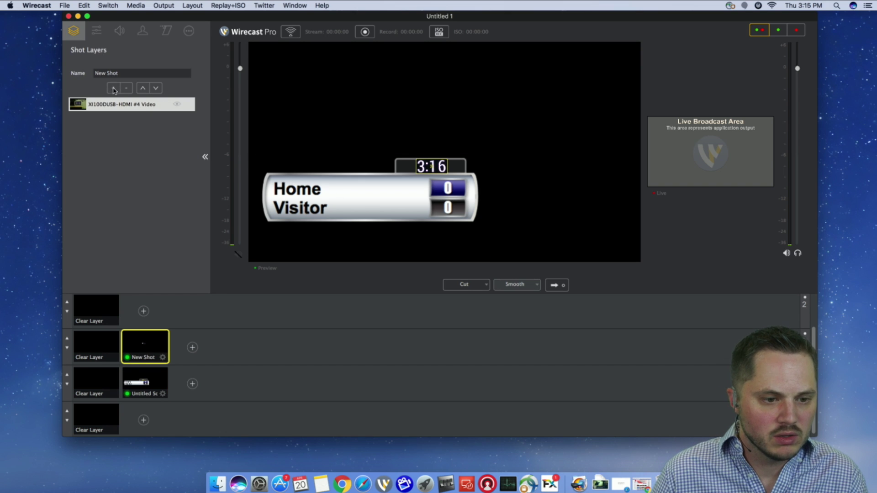
{"action": "left_click", "coordinate": [113, 106]}
{"action": "left_click", "coordinate": [96, 31]}
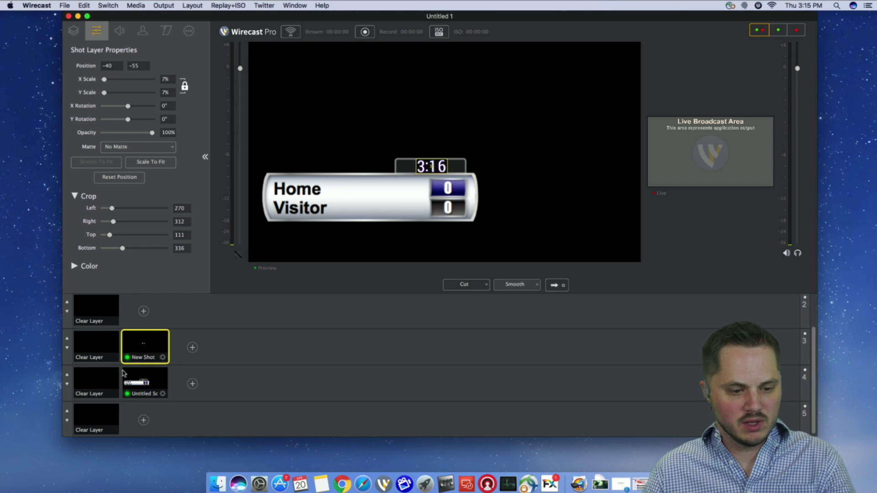
{"action": "left_click", "coordinate": [143, 386]}
{"action": "left_click_drag", "start_coordinate": [384, 197], "coordinate": [538, 218]}
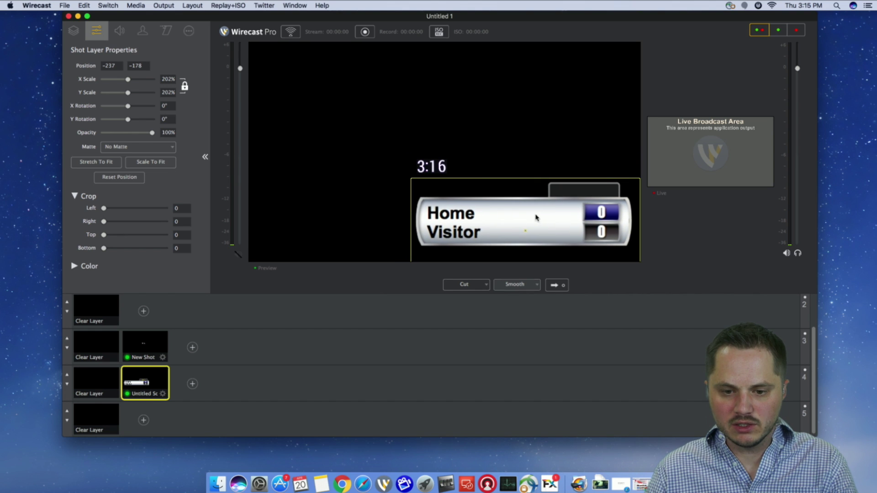
{"action": "left_click_drag", "start_coordinate": [437, 165], "coordinate": [546, 223]}
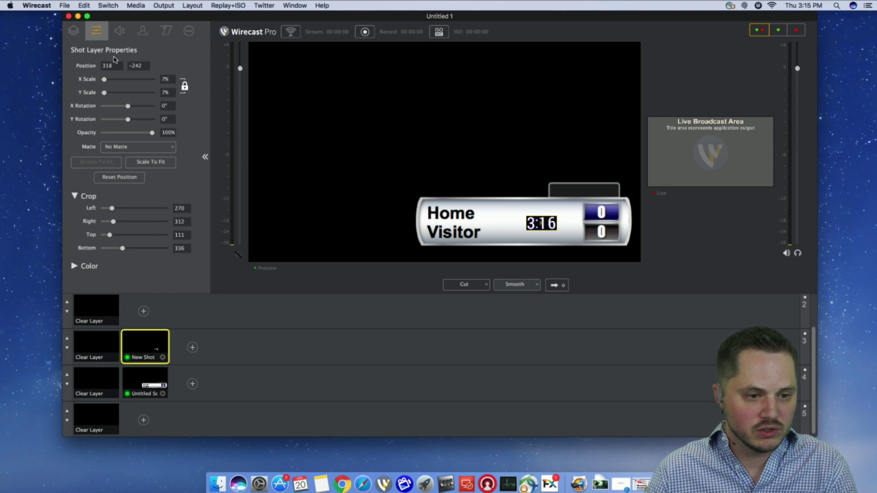
Review the scoreboard's properties, from its style and team names to the extra fields and the custom image option.
{"action": "left_click", "coordinate": [152, 385]}
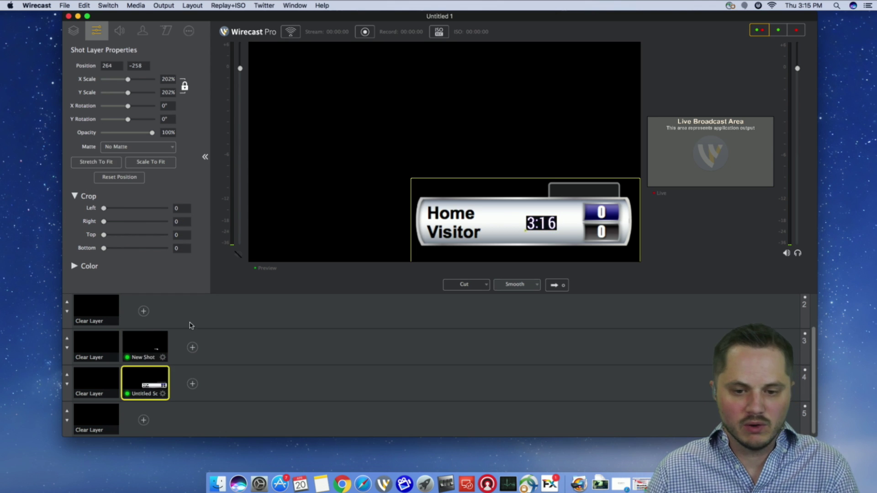
{"action": "left_click", "coordinate": [189, 31]}
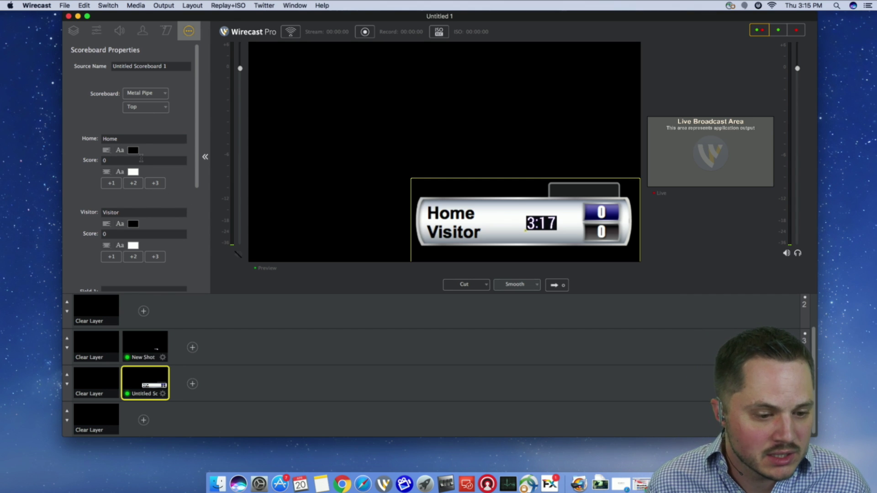
{"action": "scroll", "coordinate": [128, 205], "scroll_direction": "down", "scroll_amount": 6}
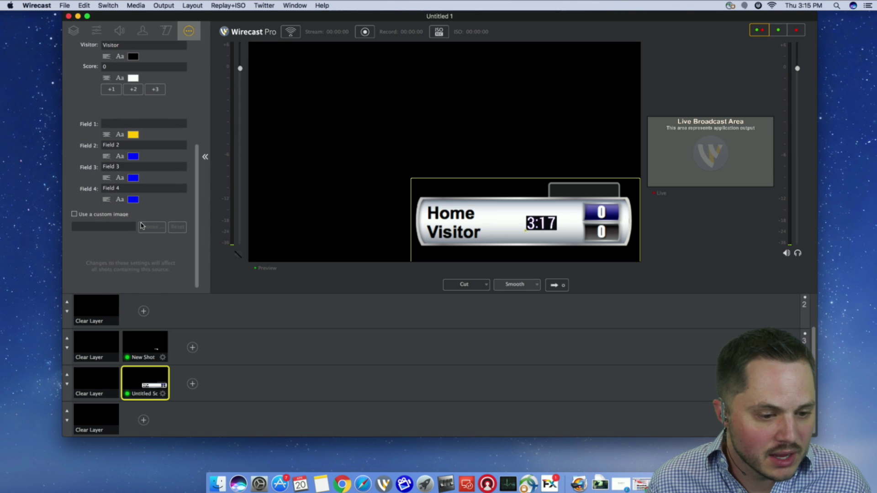
{"action": "scroll", "coordinate": [144, 173], "scroll_direction": "up", "scroll_amount": 4}
{"action": "scroll", "coordinate": [143, 161], "scroll_direction": "up", "scroll_amount": 2}
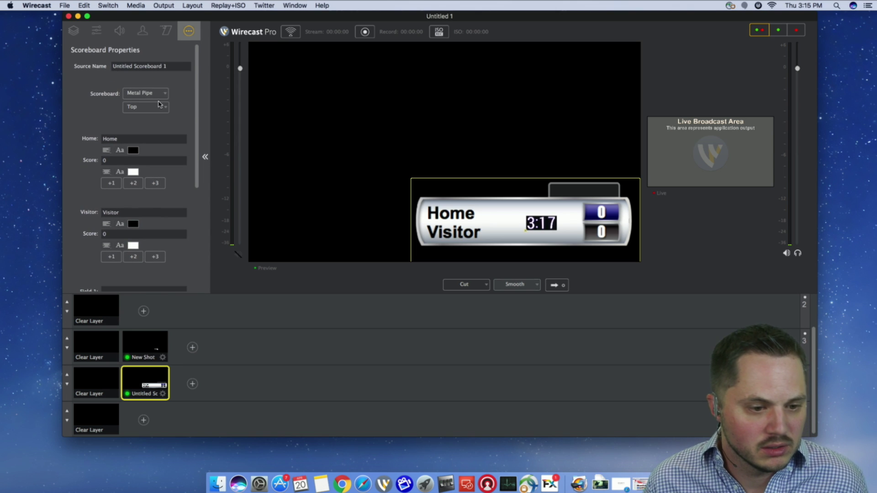
{"action": "scroll", "coordinate": [157, 146], "scroll_direction": "down", "scroll_amount": 6}
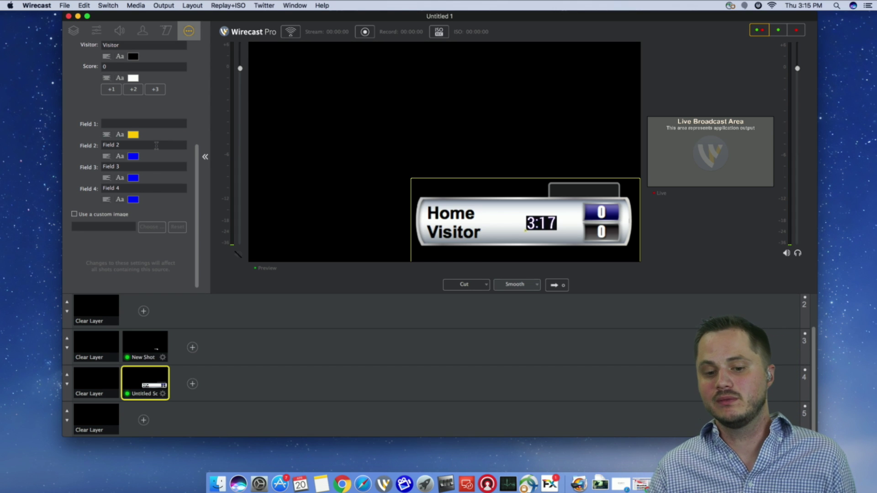
Enlarge the clock on the scoreboard to 19% scale so it fills the space between the team names and scores.
{"action": "left_click", "coordinate": [300, 228]}
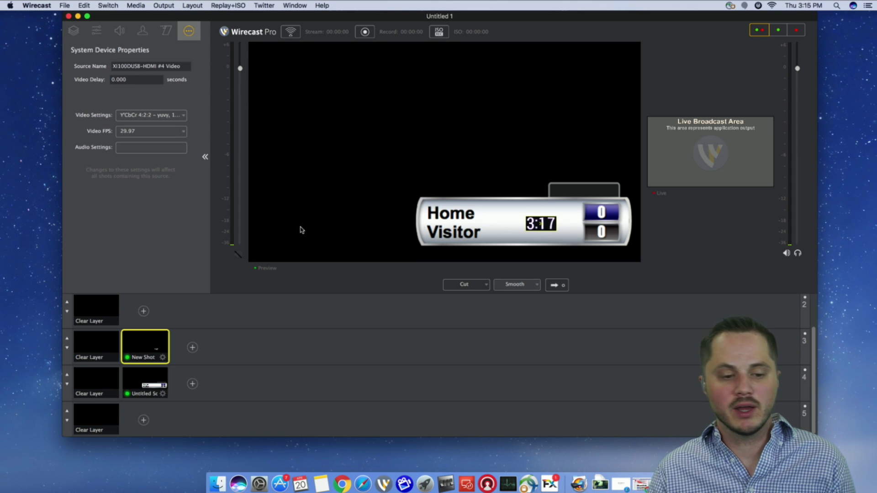
{"action": "left_click", "coordinate": [95, 33]}
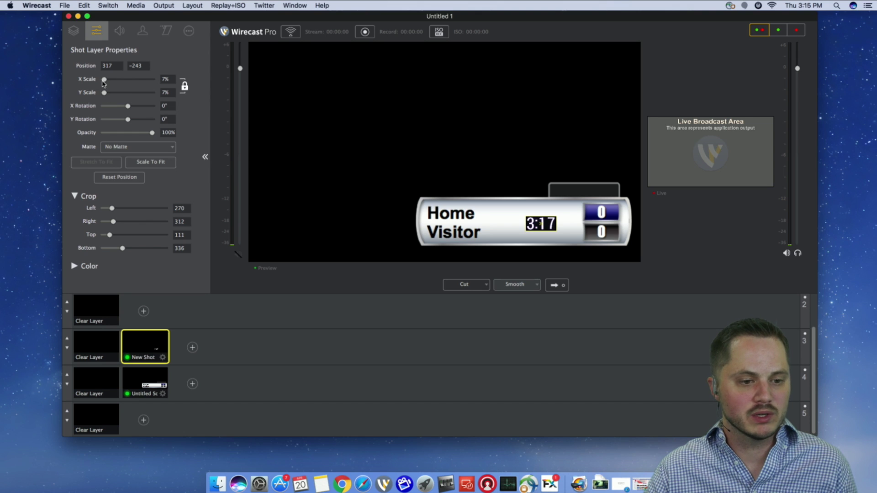
{"action": "left_click_drag", "start_coordinate": [103, 81], "coordinate": [106, 81]}
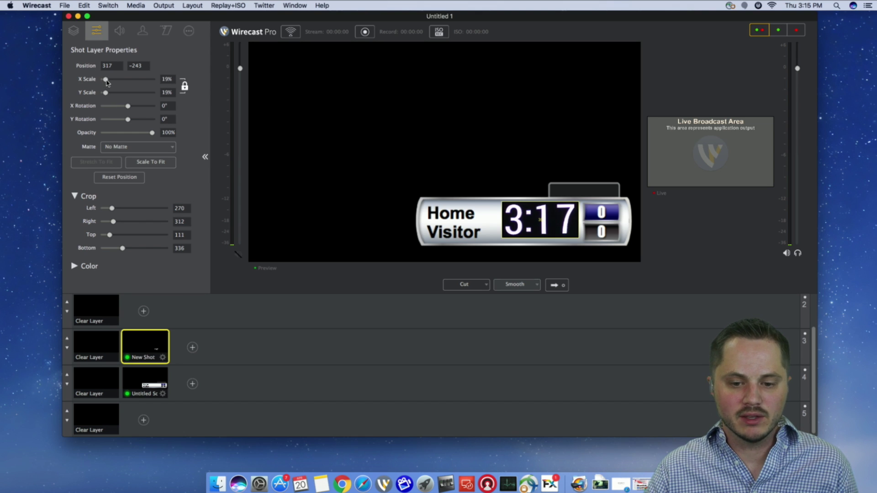
{"action": "left_click", "coordinate": [488, 159]}
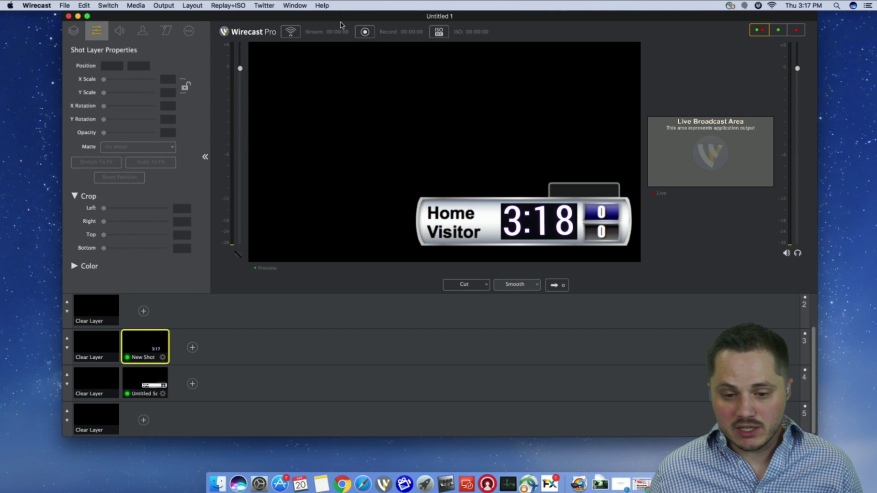
Clear the clock layer and the scoreboard layer from the preview.
{"action": "left_click", "coordinate": [104, 340]}
{"action": "left_click", "coordinate": [106, 386]}
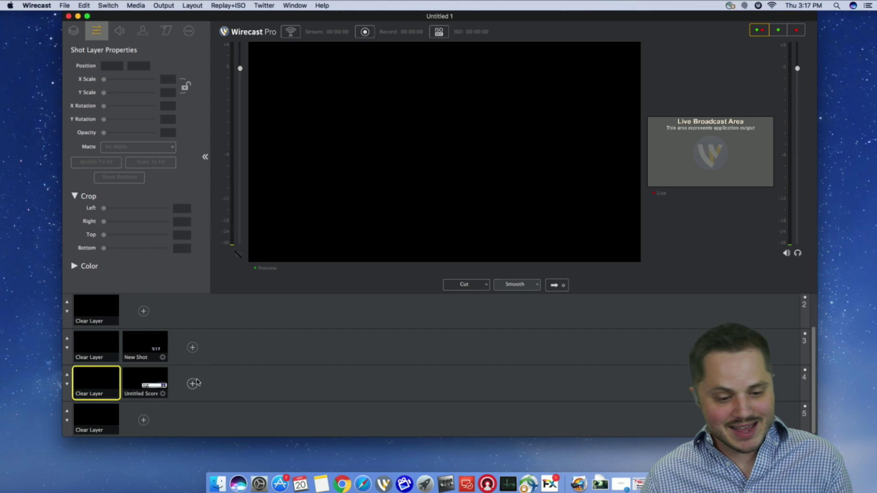
{"action": "left_click", "coordinate": [193, 348]}
{"action": "key", "text": "Escape"}
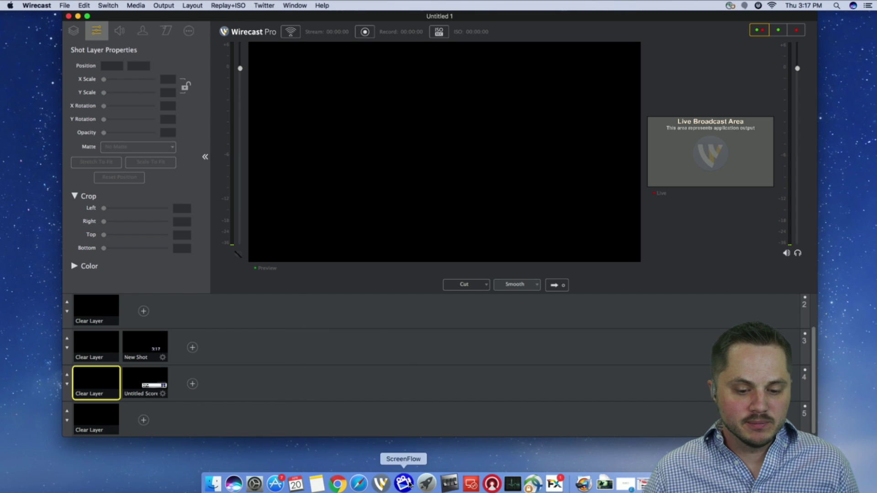
Switch to Safari and close the clocktab.com page, leaving the countdown timer page open.
{"action": "left_click", "coordinate": [358, 483]}
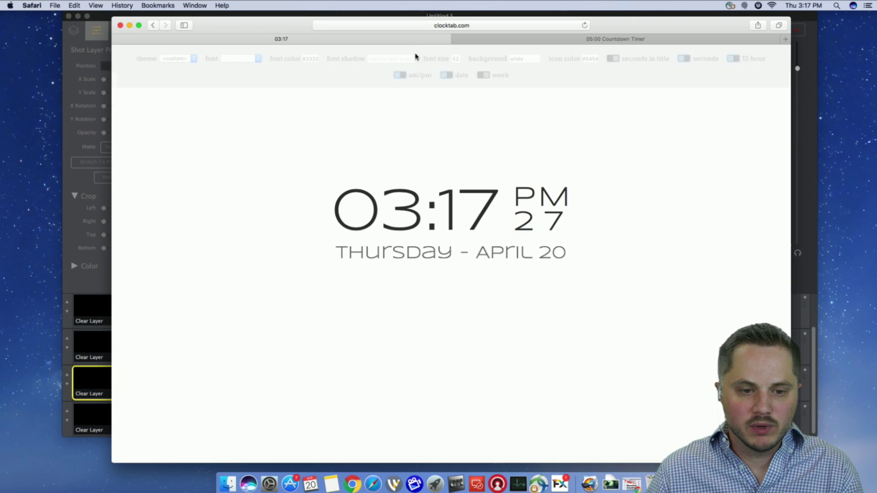
{"action": "left_click_drag", "start_coordinate": [294, 27], "coordinate": [283, 24]}
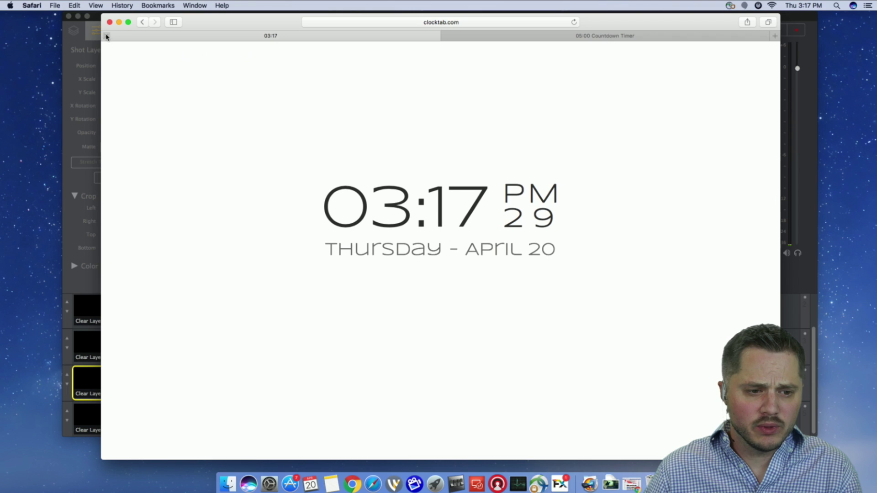
{"action": "key", "text": "super+w"}
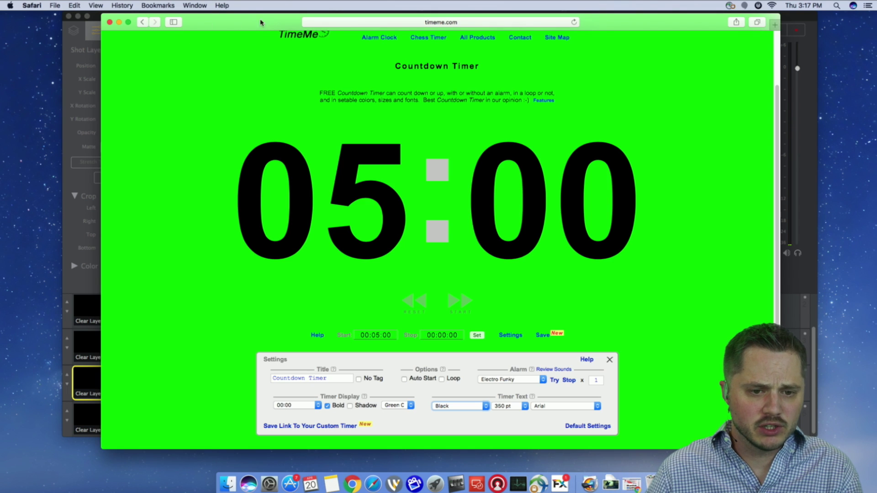
{"action": "left_click", "coordinate": [469, 24]}
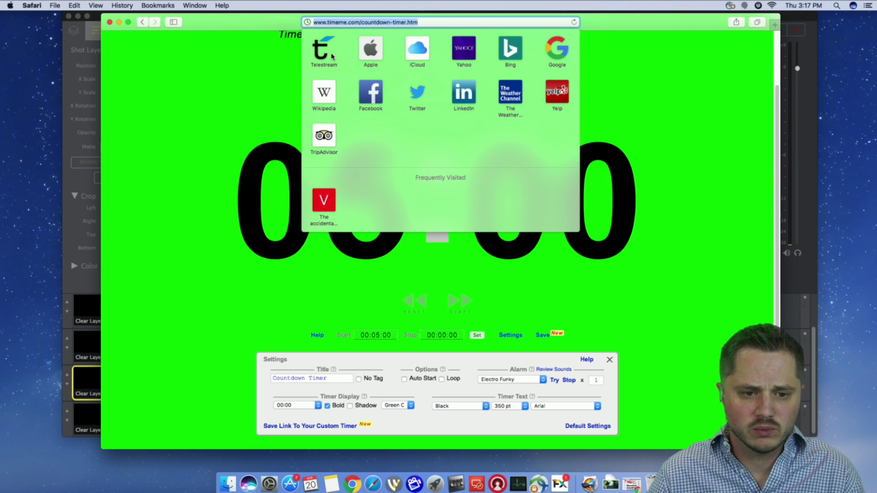
{"action": "left_click", "coordinate": [369, 52]}
{"action": "left_click", "coordinate": [420, 22]}
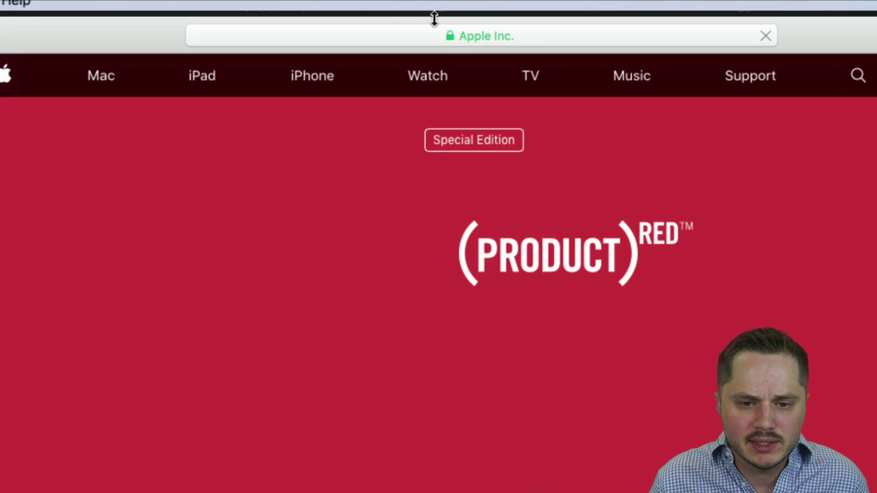
Go to timeme.com.
{"action": "left_click", "coordinate": [445, 21]}
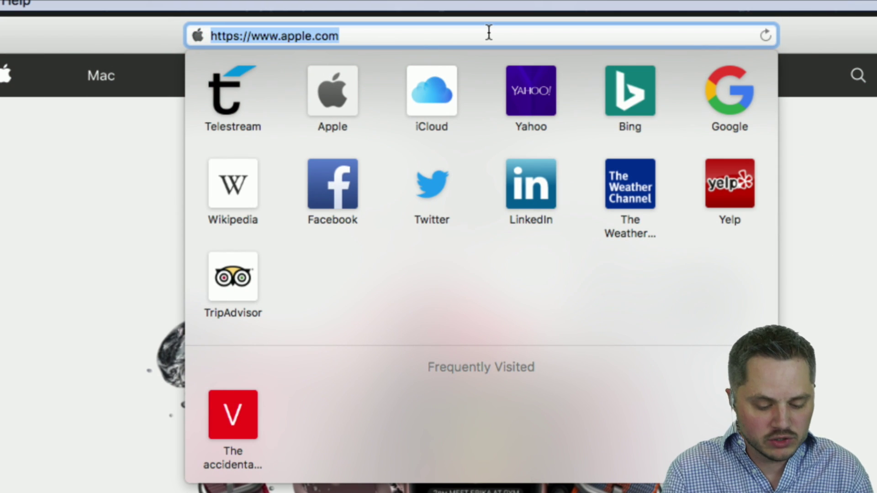
{"action": "type", "text": "timeme.com"}
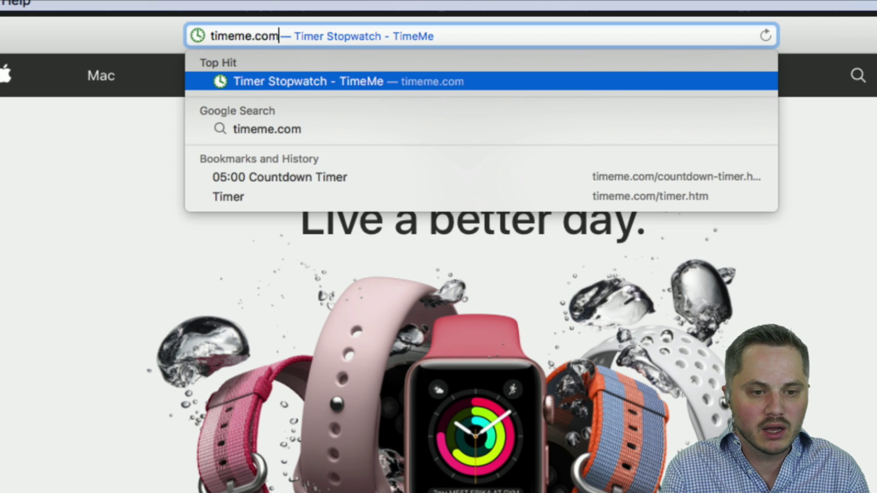
{"action": "key", "text": "Return"}
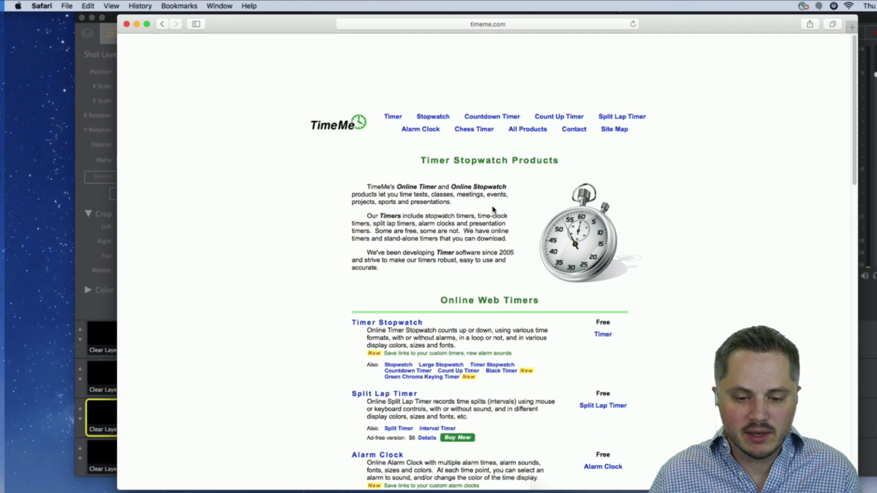
Look through the Online Web Timers and open the Countdown Timer listed under Timer Stopwatch.
{"action": "scroll", "coordinate": [498, 297], "scroll_direction": "down", "scroll_amount": 5}
{"action": "scroll", "coordinate": [486, 292], "scroll_direction": "up", "scroll_amount": 5}
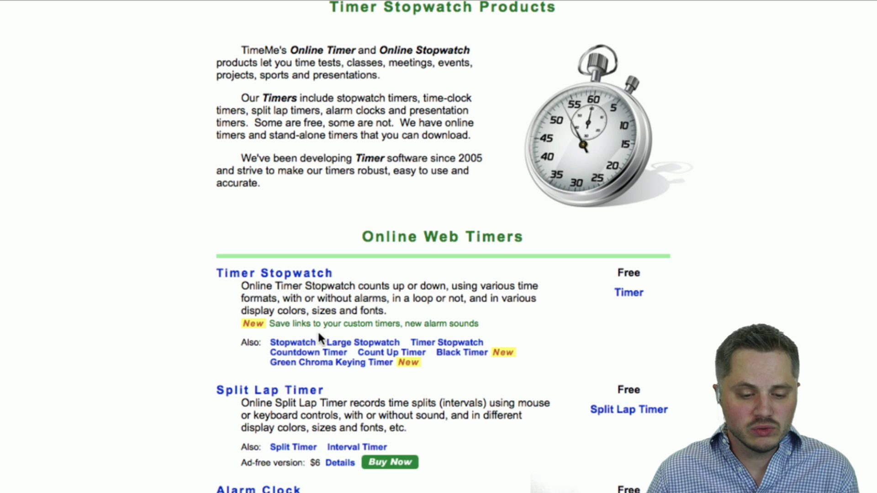
{"action": "scroll", "coordinate": [315, 334], "scroll_direction": "down", "scroll_amount": 5}
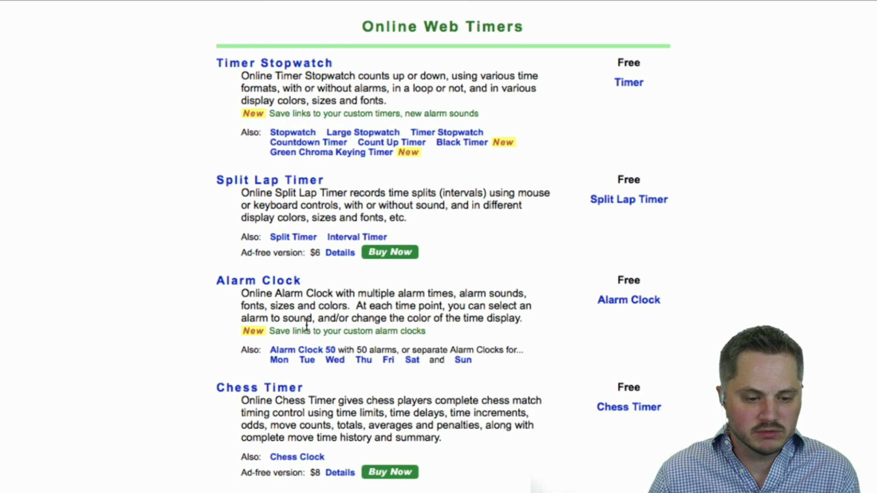
{"action": "scroll", "coordinate": [306, 325], "scroll_direction": "down", "scroll_amount": 1}
{"action": "scroll", "coordinate": [305, 328], "scroll_direction": "up", "scroll_amount": 4}
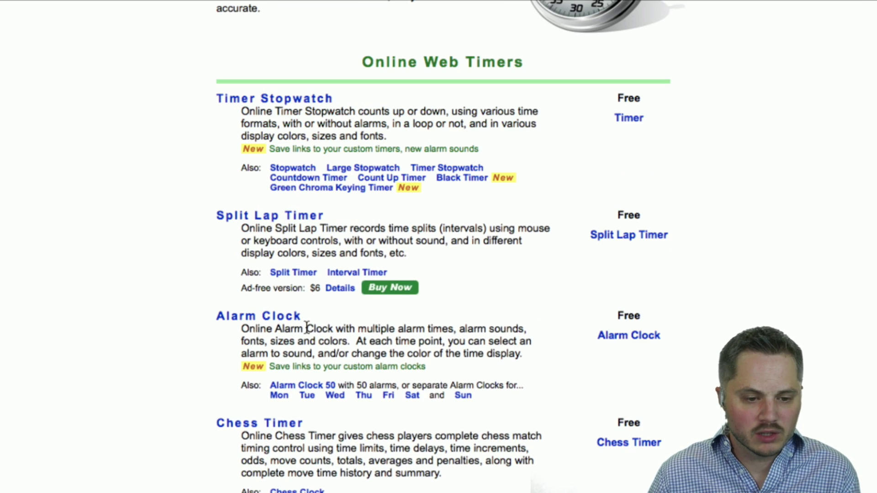
{"action": "scroll", "coordinate": [320, 311], "scroll_direction": "up", "scroll_amount": 2}
{"action": "scroll", "coordinate": [319, 302], "scroll_direction": "down", "scroll_amount": 2}
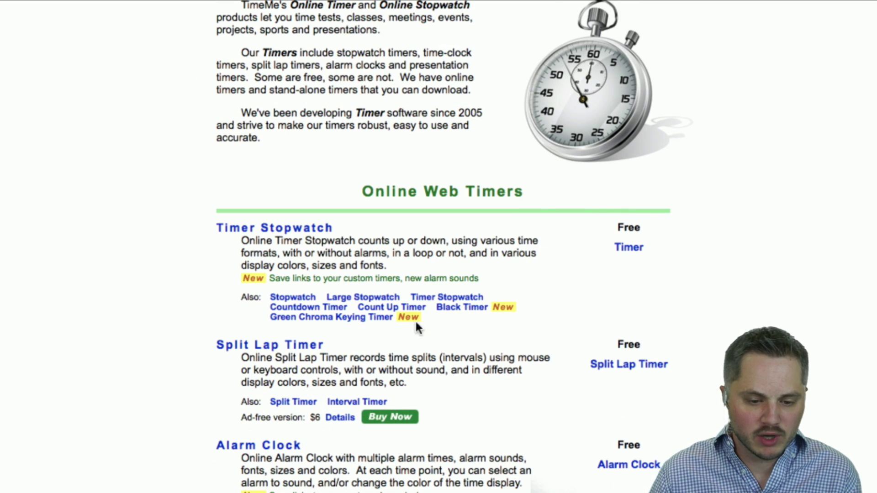
{"action": "left_click", "coordinate": [296, 308]}
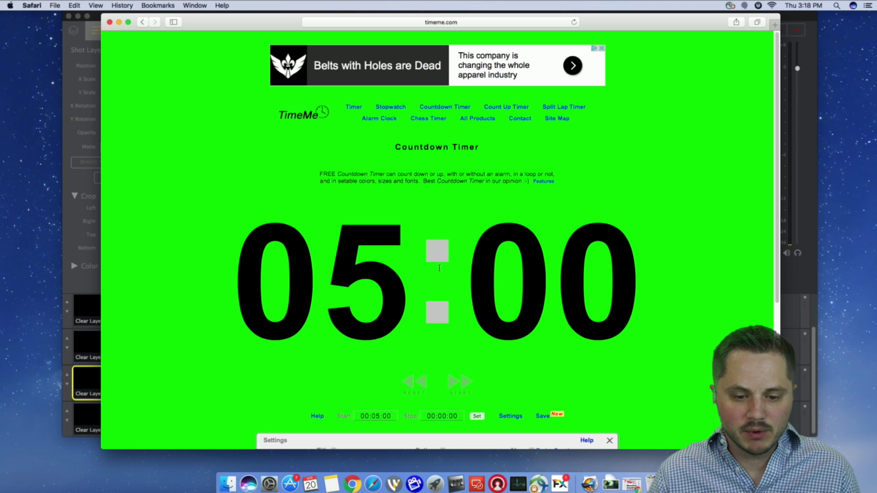
Try the 0:00 and 00:00:00 display formats for the countdown timer, and return it to the 00:00 format.
{"action": "scroll", "coordinate": [438, 253], "scroll_direction": "down", "scroll_amount": 5}
{"action": "scroll", "coordinate": [436, 254], "scroll_direction": "up", "scroll_amount": 5}
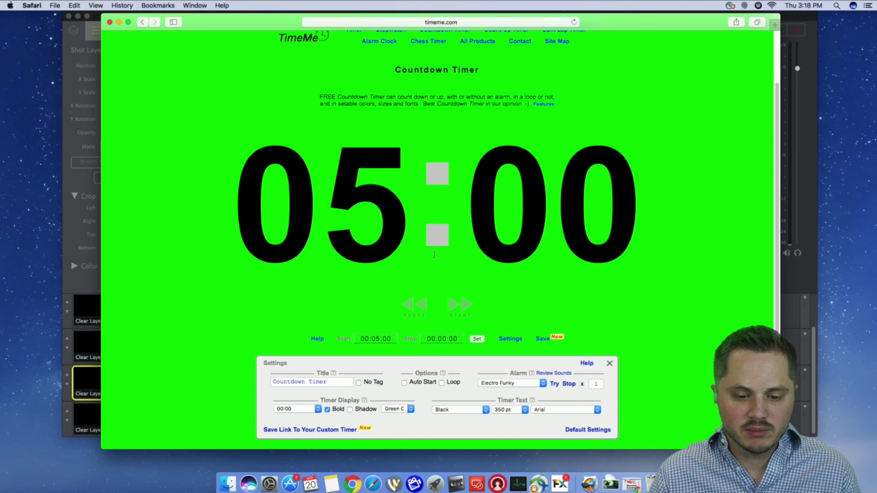
{"action": "scroll", "coordinate": [434, 254], "scroll_direction": "down", "scroll_amount": 4}
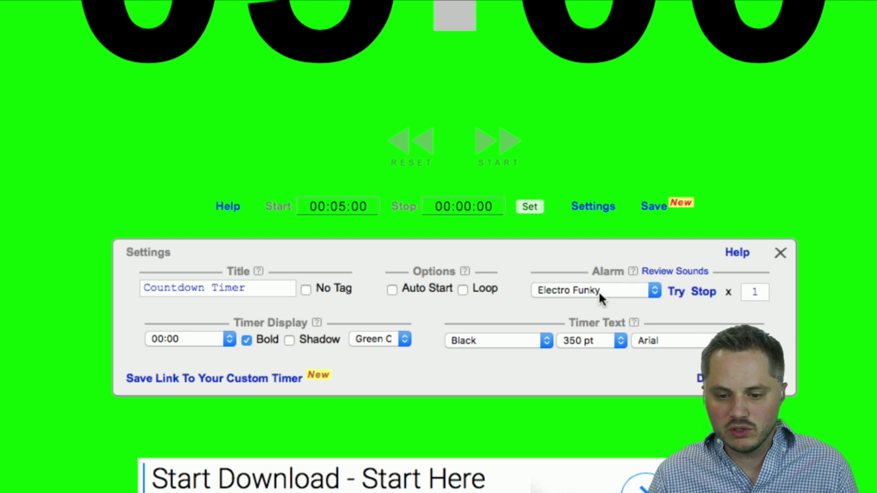
{"action": "left_click", "coordinate": [219, 337]}
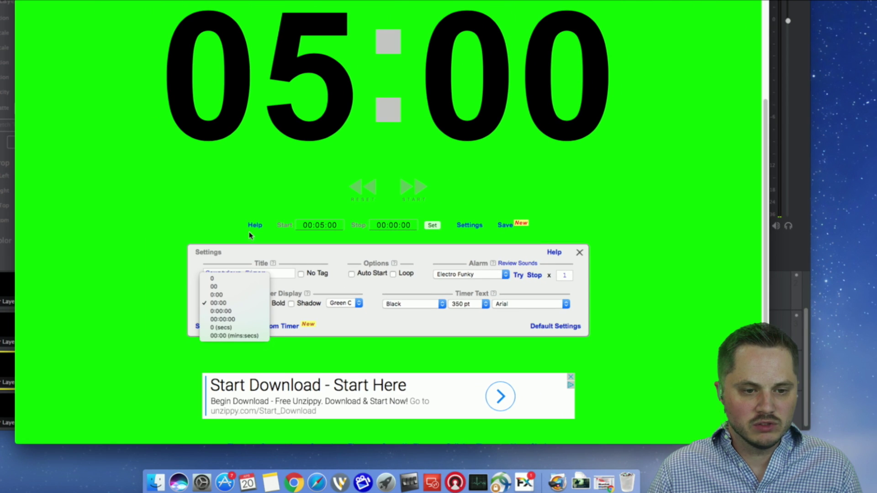
{"action": "left_click", "coordinate": [231, 295]}
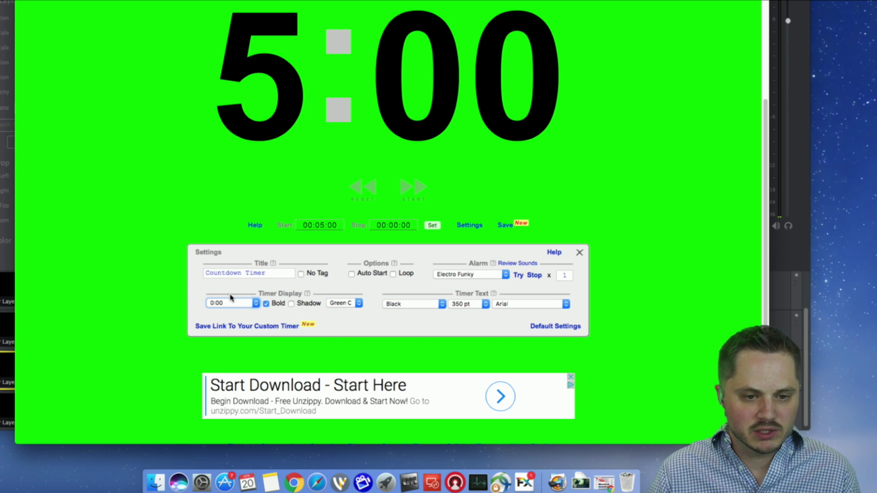
{"action": "left_click", "coordinate": [232, 295]}
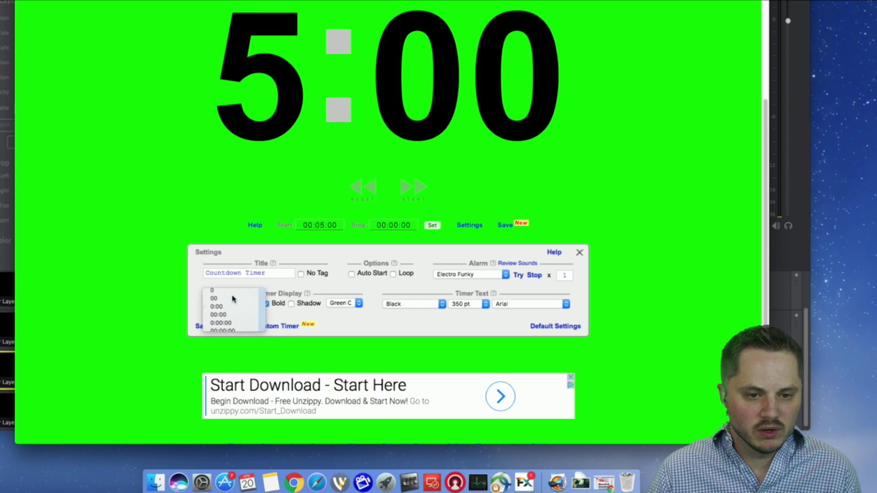
{"action": "left_click", "coordinate": [232, 302]}
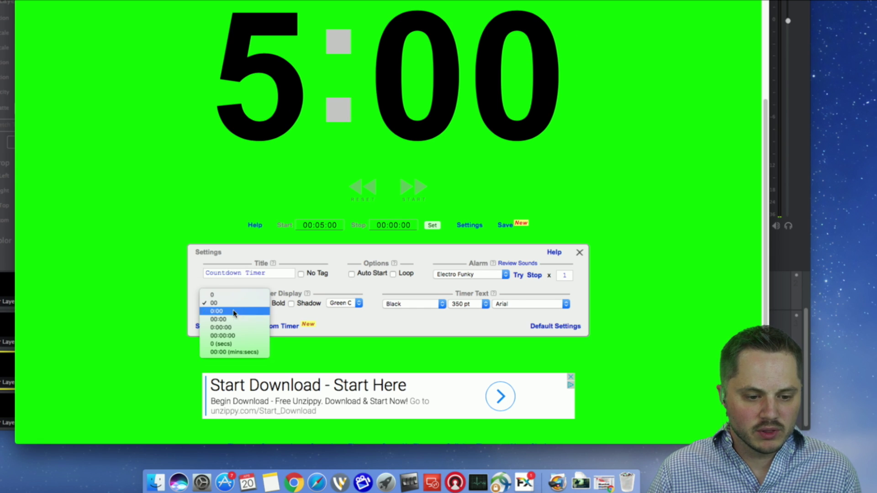
{"action": "left_click", "coordinate": [234, 336]}
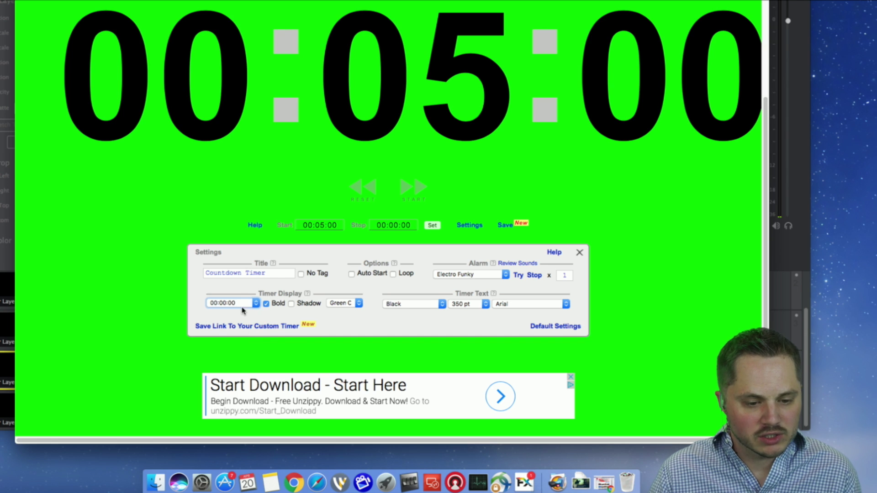
{"action": "left_click", "coordinate": [241, 304]}
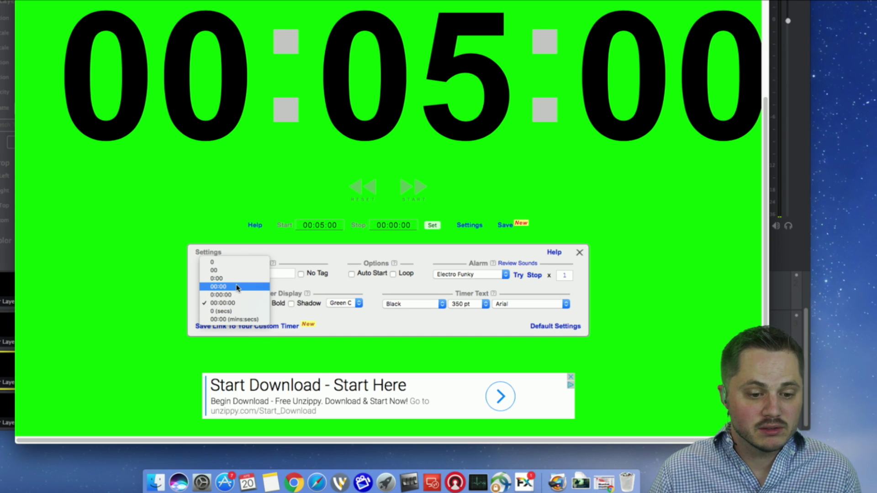
{"action": "left_click", "coordinate": [236, 287]}
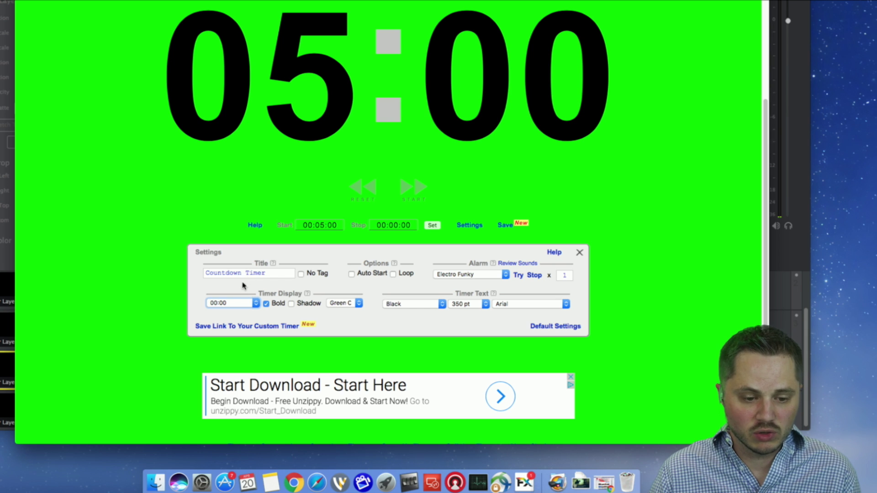
{"action": "left_click", "coordinate": [236, 303]}
{"action": "left_click", "coordinate": [235, 303]}
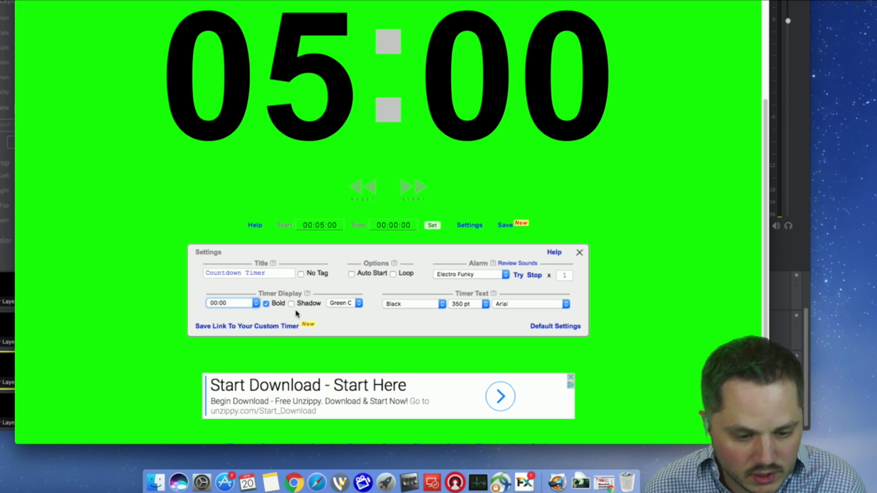
Turn the timer's Bold option off and on again, and look at the available background options.
{"action": "left_click", "coordinate": [266, 304]}
{"action": "left_click", "coordinate": [267, 305]}
{"action": "left_click", "coordinate": [356, 306]}
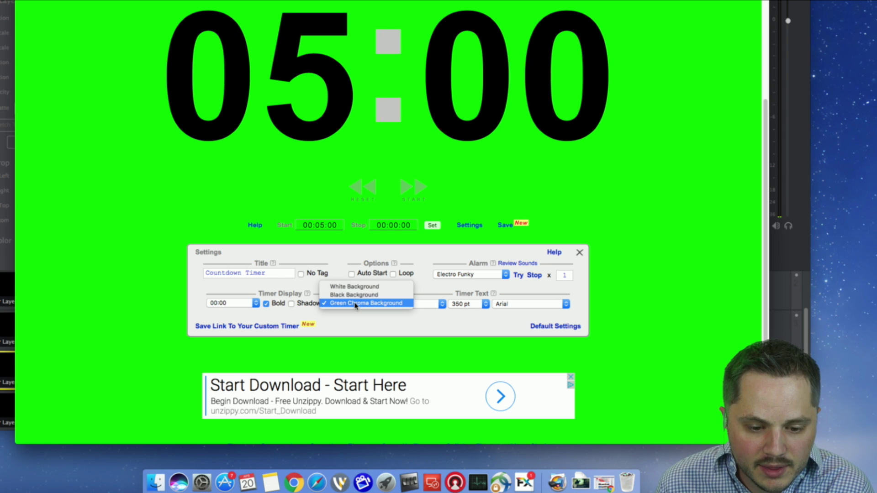
{"action": "left_click", "coordinate": [357, 324]}
Try Blue, Sea Green and Green as the timer text color, and set it back to Black.
{"action": "left_click", "coordinate": [429, 306]}
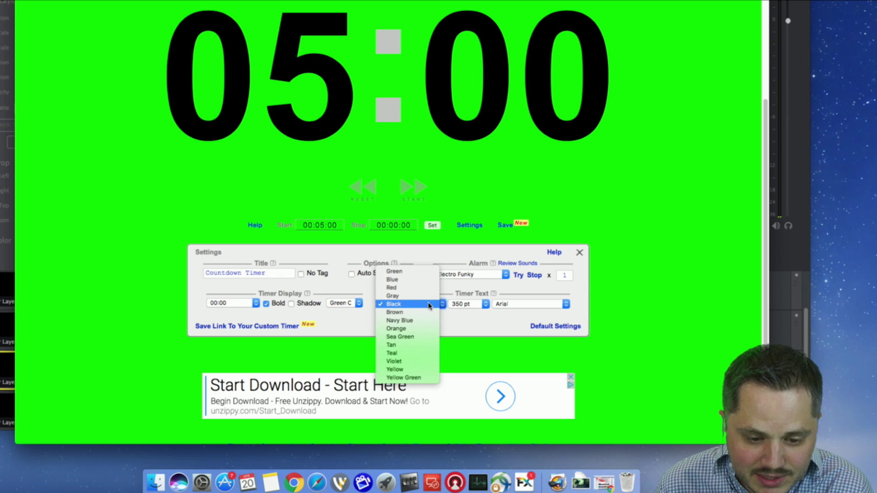
{"action": "left_click", "coordinate": [412, 280]}
{"action": "left_click", "coordinate": [413, 302]}
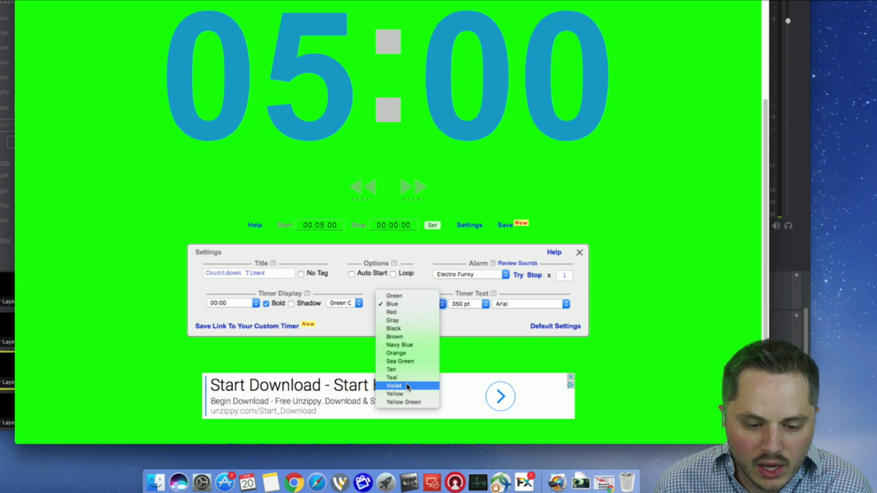
{"action": "left_click", "coordinate": [413, 358]}
{"action": "left_click", "coordinate": [415, 305]}
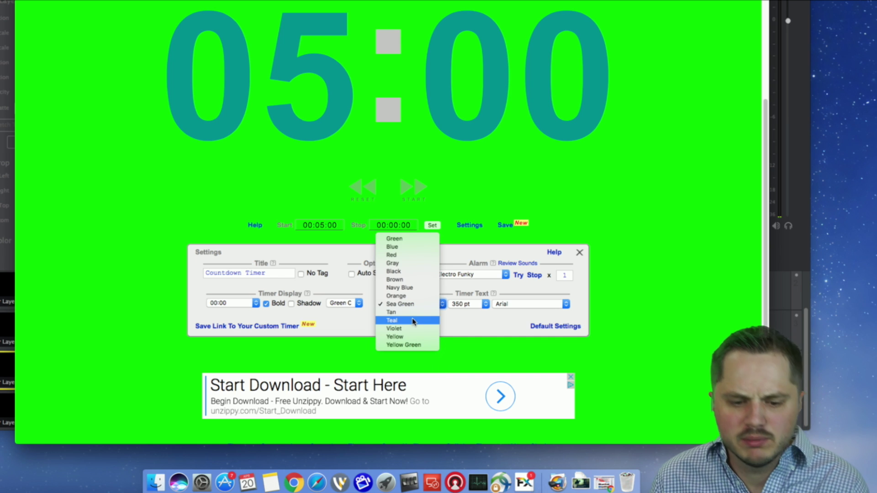
{"action": "left_click", "coordinate": [408, 239]}
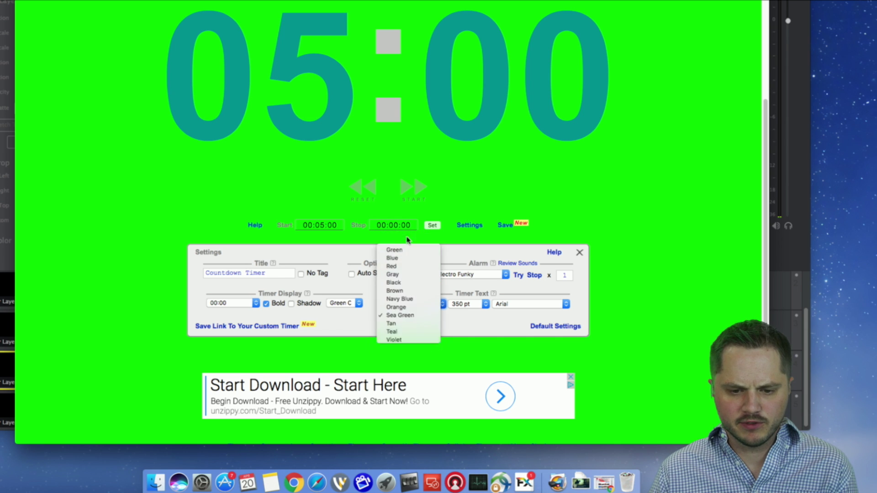
{"action": "left_click", "coordinate": [518, 305]}
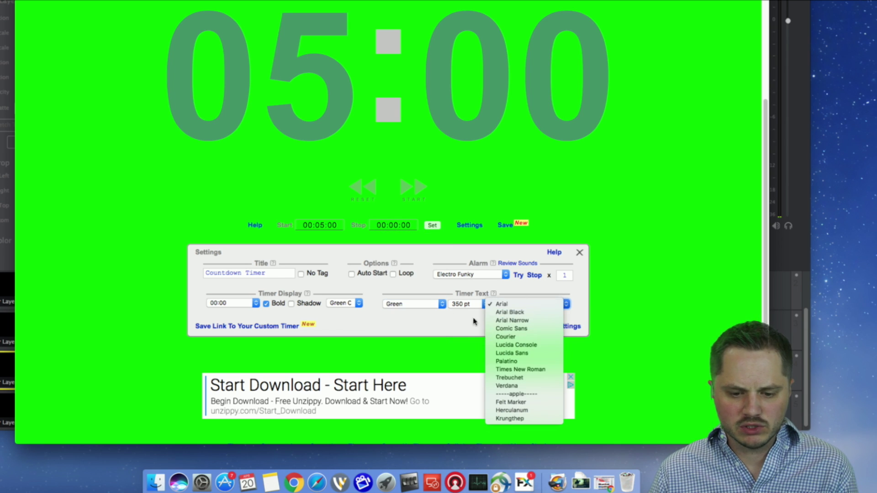
{"action": "left_click", "coordinate": [405, 326]}
{"action": "left_click", "coordinate": [413, 305]}
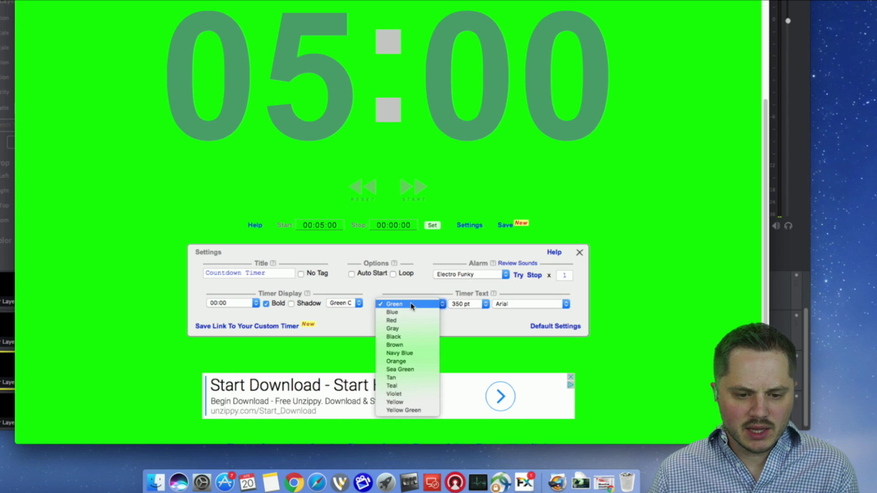
{"action": "left_click", "coordinate": [410, 337]}
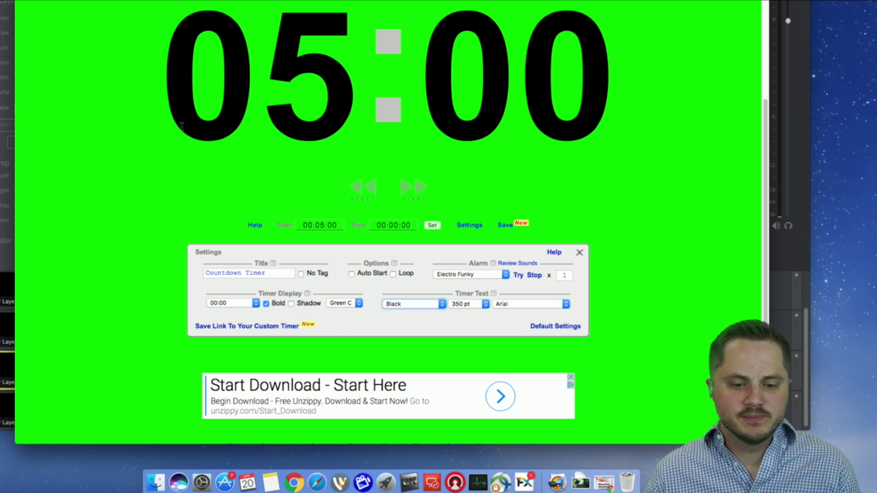
Try the White and Black backgrounds for the timer, and restore the Green Chroma Background.
{"action": "left_click", "coordinate": [353, 305]}
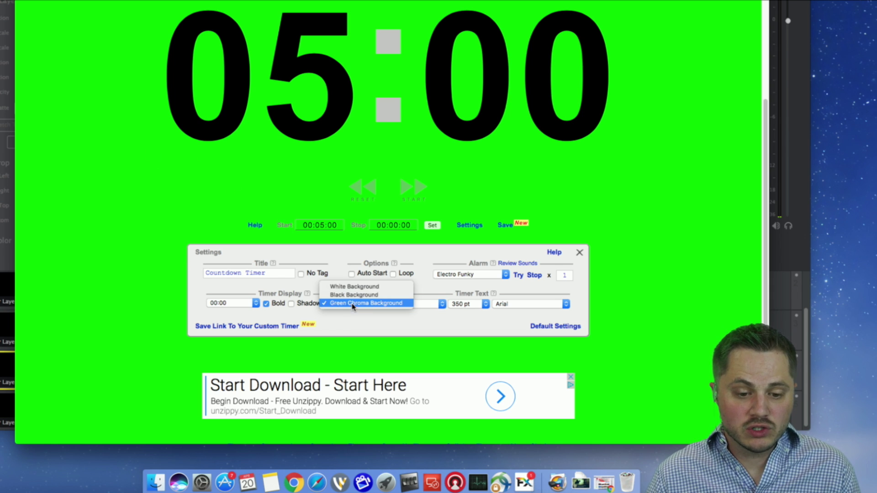
{"action": "left_click", "coordinate": [356, 288]}
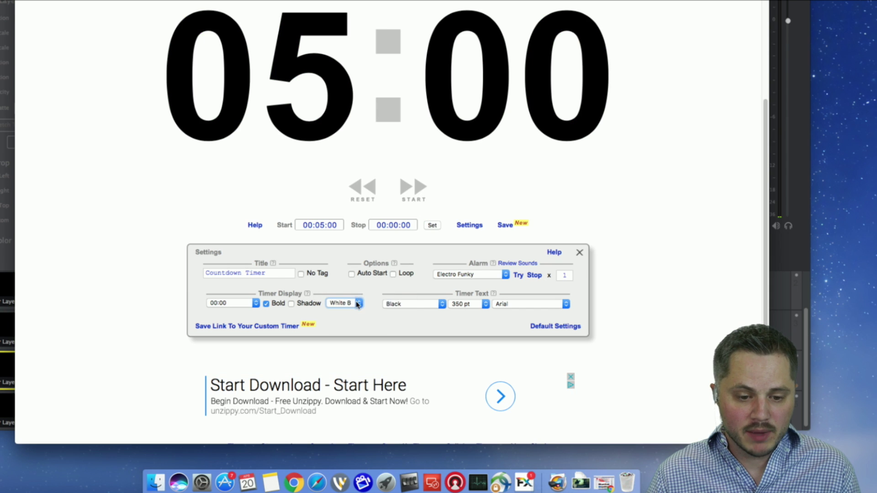
{"action": "left_click", "coordinate": [357, 303]}
{"action": "left_click", "coordinate": [359, 313]}
{"action": "left_click", "coordinate": [359, 304]}
{"action": "left_click", "coordinate": [356, 313]}
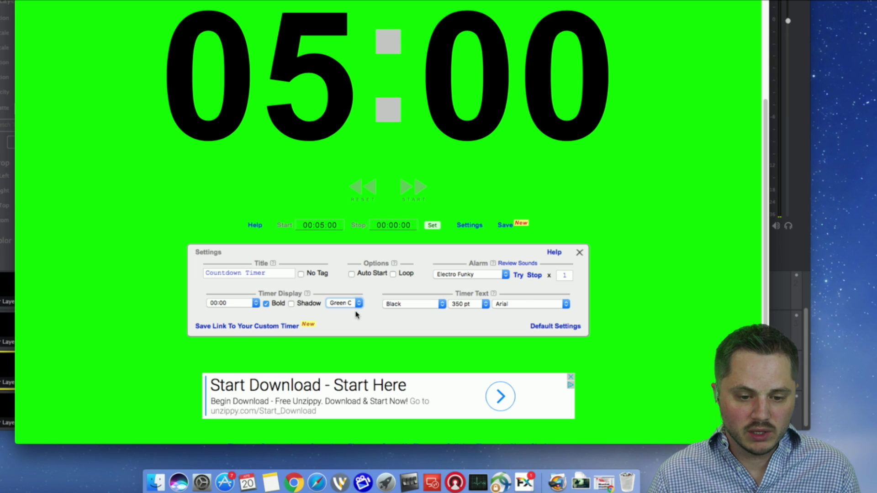
{"action": "left_click", "coordinate": [421, 308]}
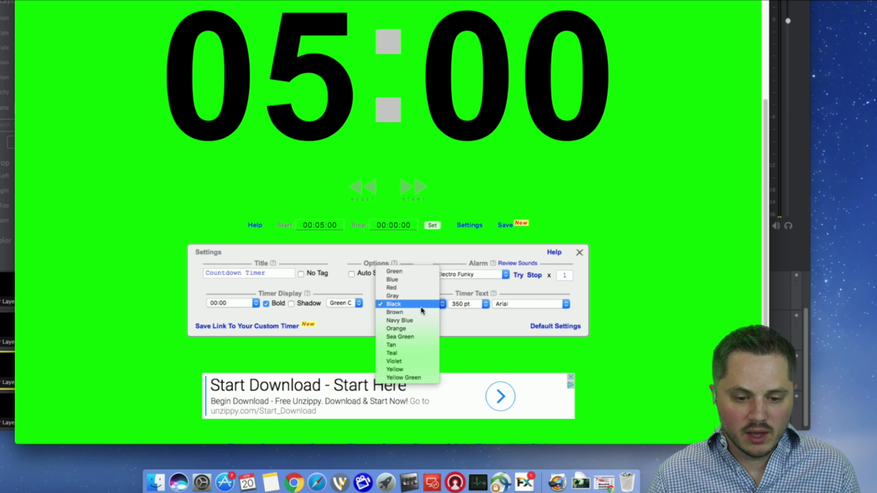
{"action": "left_click", "coordinate": [342, 329]}
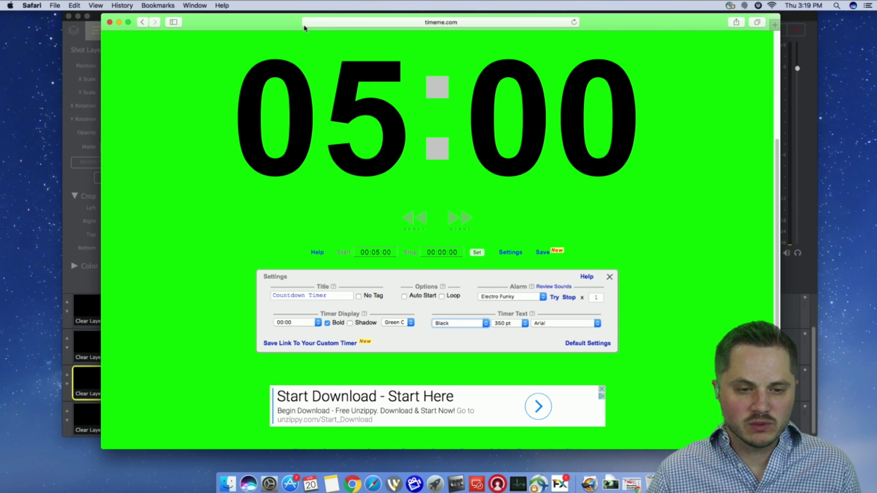
Switch to Wirecast and start a screen capture source on layer 3 with Window as the capture type.
{"action": "left_click_drag", "start_coordinate": [304, 27], "coordinate": [371, 29]}
{"action": "left_click", "coordinate": [153, 16]}
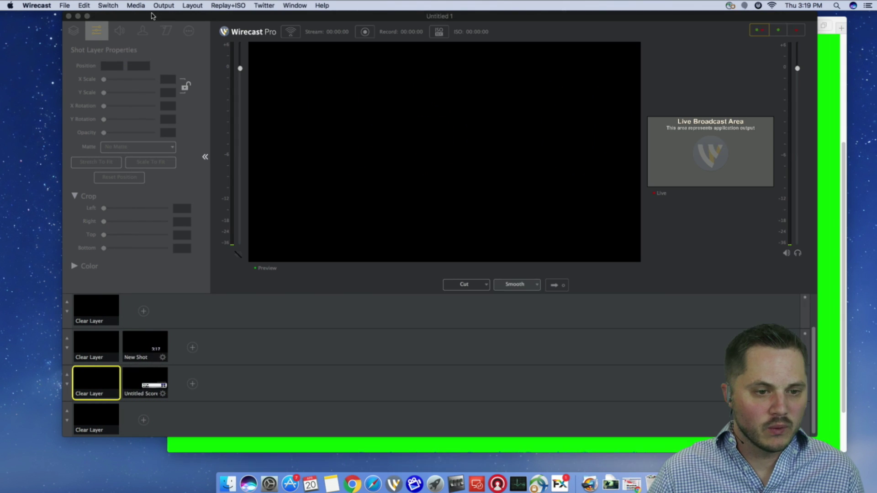
{"action": "left_click", "coordinate": [192, 348]}
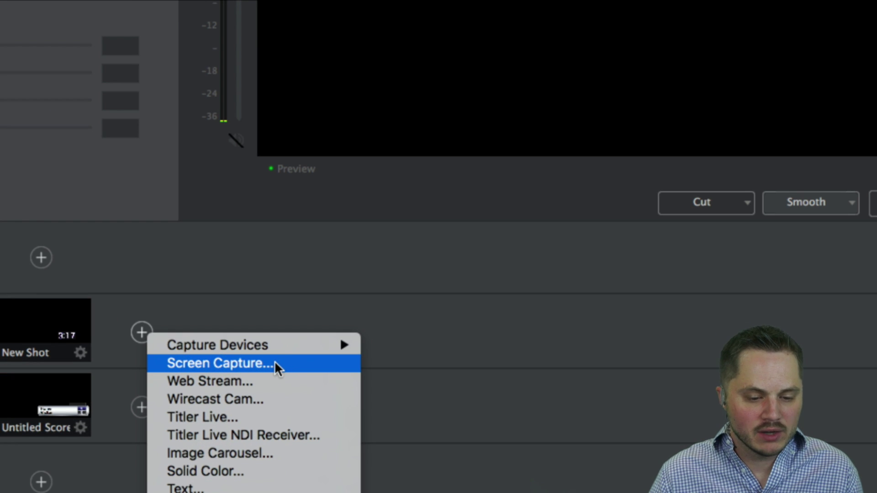
{"action": "left_click", "coordinate": [277, 363]}
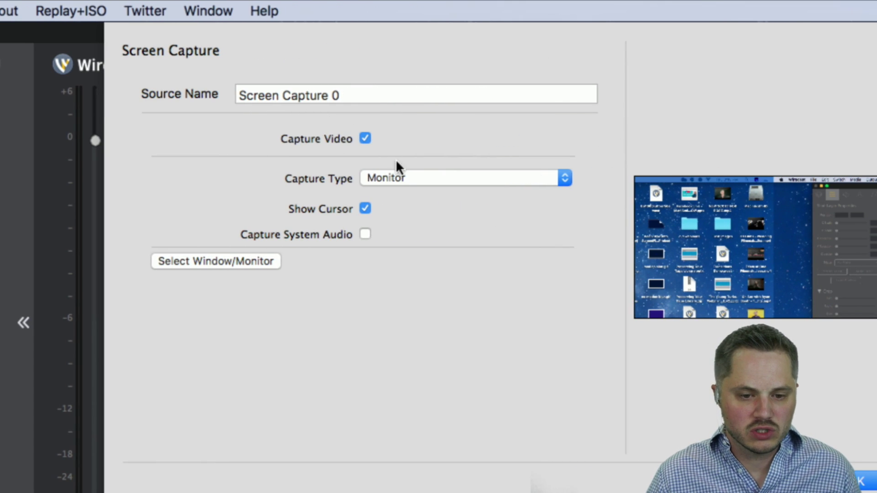
{"action": "left_click", "coordinate": [401, 177]}
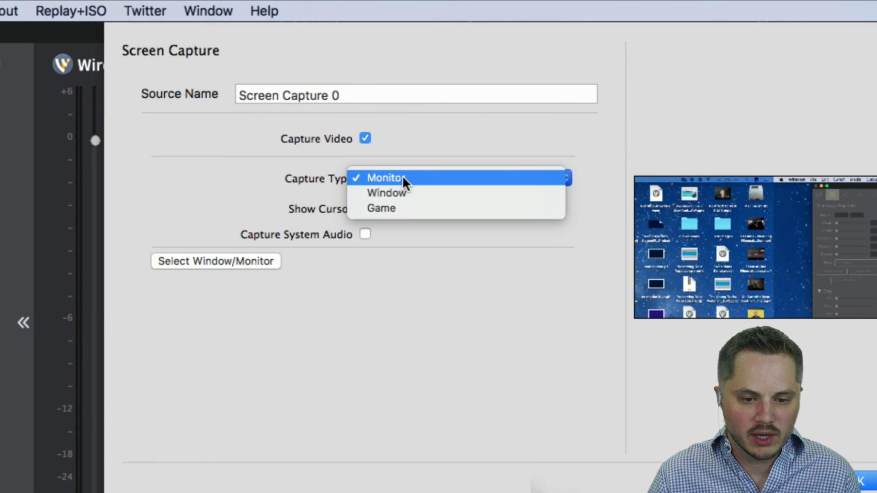
{"action": "left_click", "coordinate": [402, 192]}
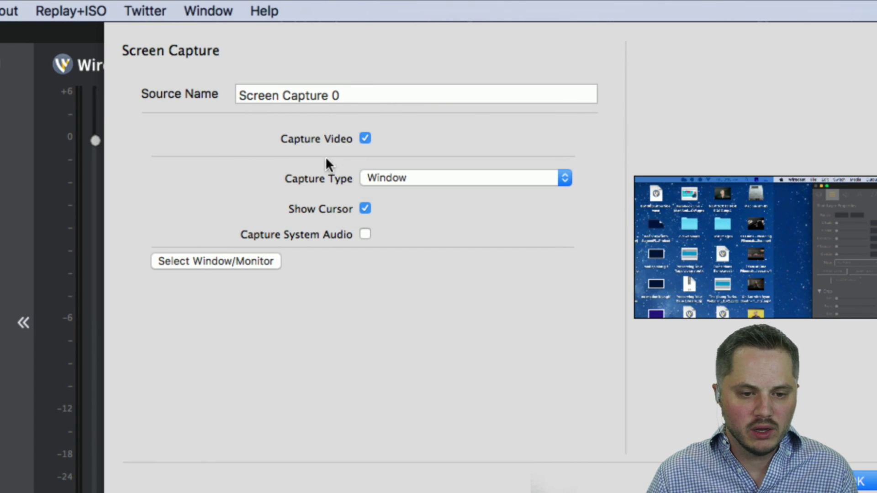
Choose Safari's 05:00 Countdown Timer window for the screen capture, turn off Show Cursor, and add the shot.
{"action": "left_click", "coordinate": [240, 261]}
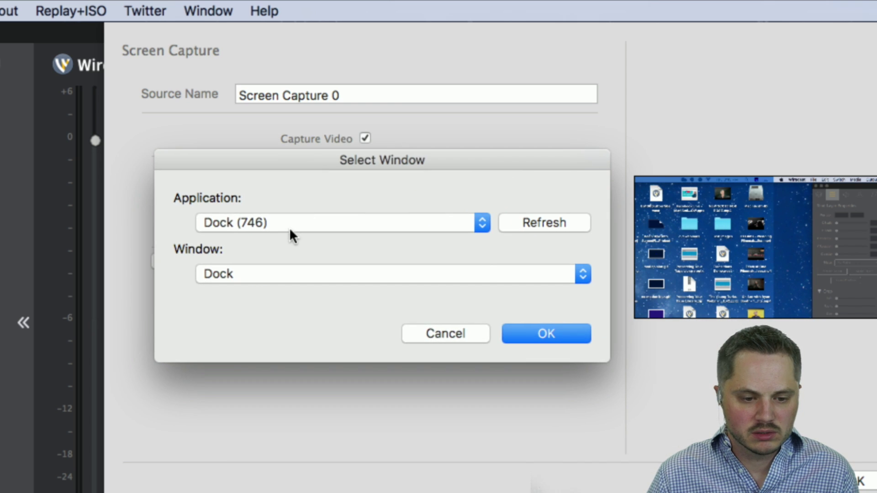
{"action": "left_click", "coordinate": [288, 229]}
{"action": "left_click", "coordinate": [284, 290]}
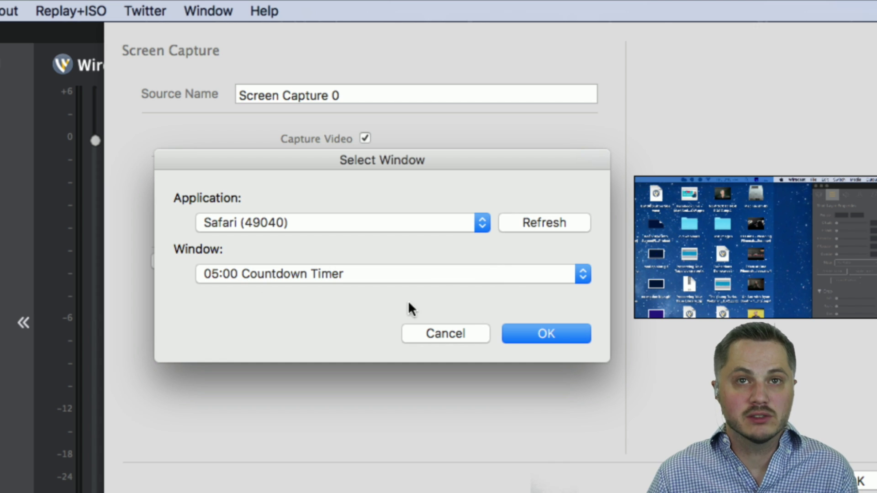
{"action": "left_click", "coordinate": [525, 335]}
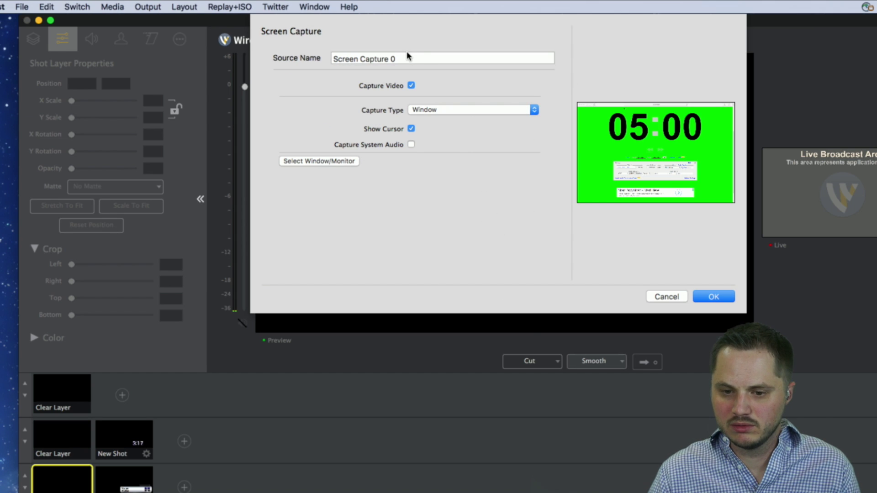
{"action": "left_click", "coordinate": [412, 129]}
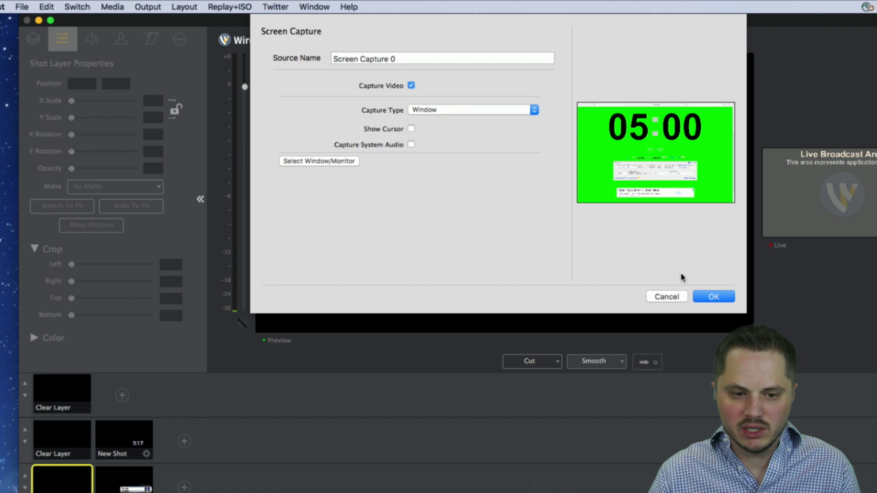
{"action": "left_click", "coordinate": [723, 299]}
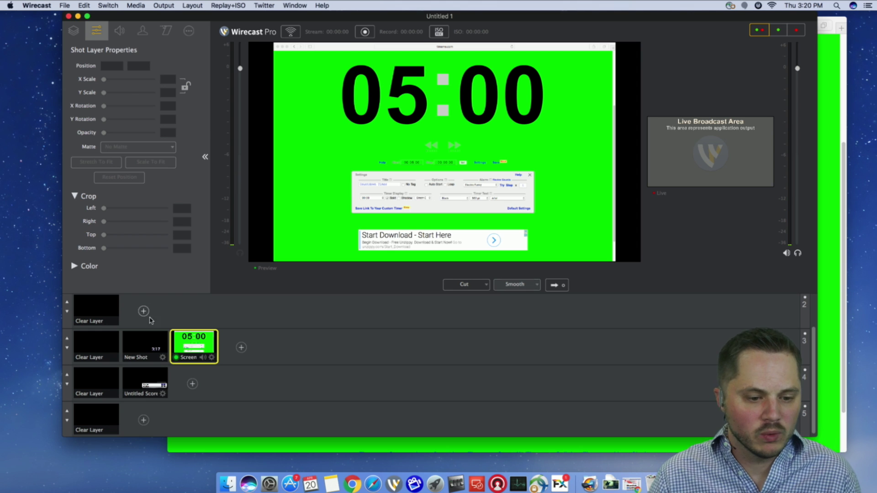
Crop the screen capture to the timer digits with Left 207, Right 251, Top 56 and Bottom 526, and move it near the canvas centre.
{"action": "left_click", "coordinate": [190, 343]}
{"action": "left_click", "coordinate": [74, 31]}
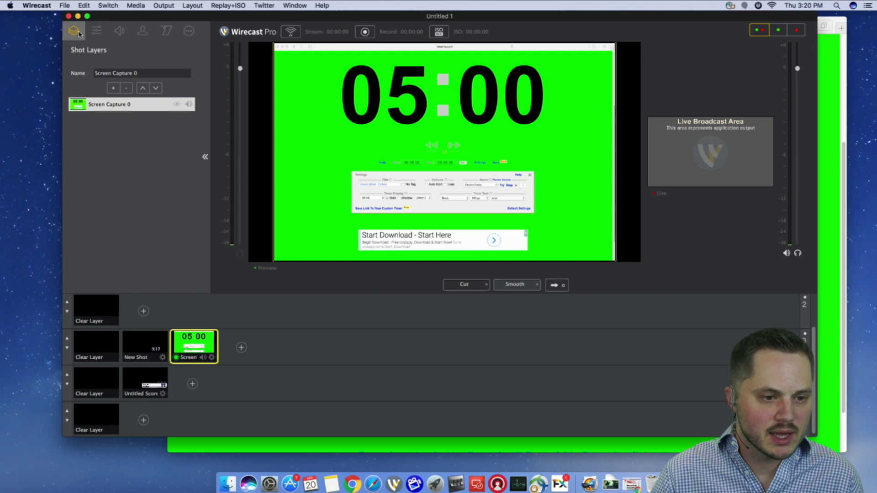
{"action": "left_click", "coordinate": [96, 31]}
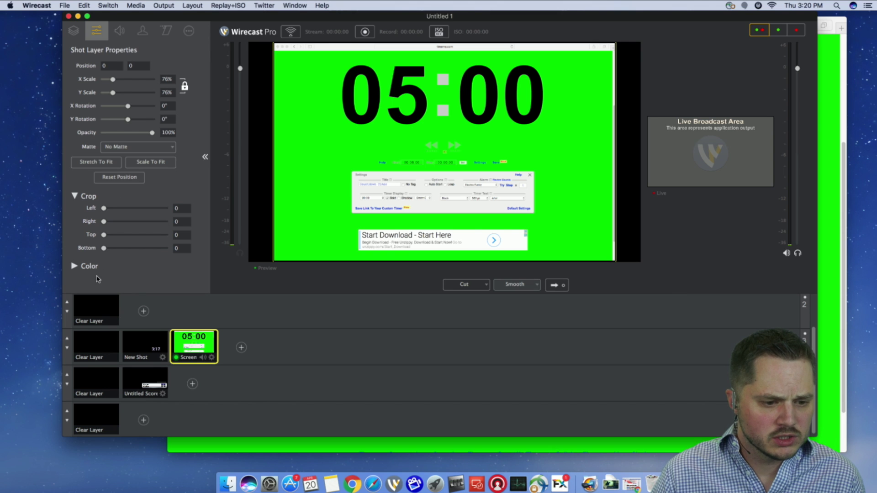
{"action": "left_click_drag", "start_coordinate": [104, 248], "coordinate": [138, 247]}
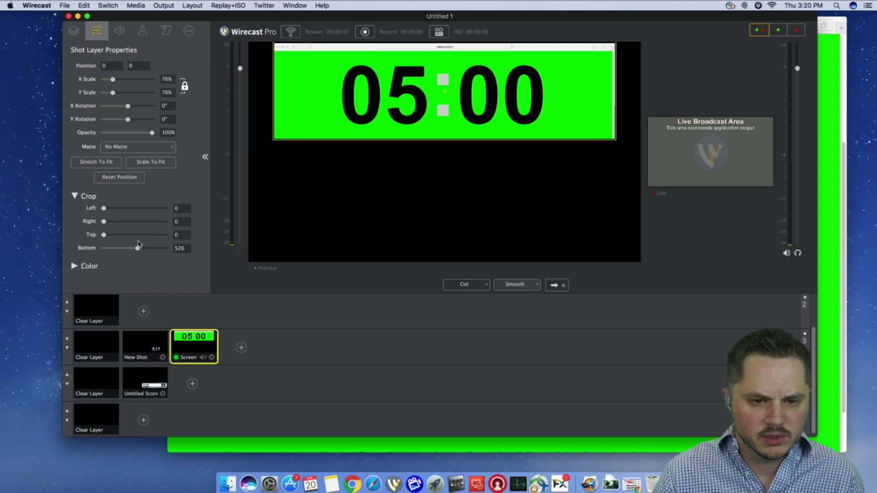
{"action": "left_click_drag", "start_coordinate": [104, 235], "coordinate": [112, 208]}
{"action": "left_click_drag", "start_coordinate": [343, 165], "coordinate": [351, 237]}
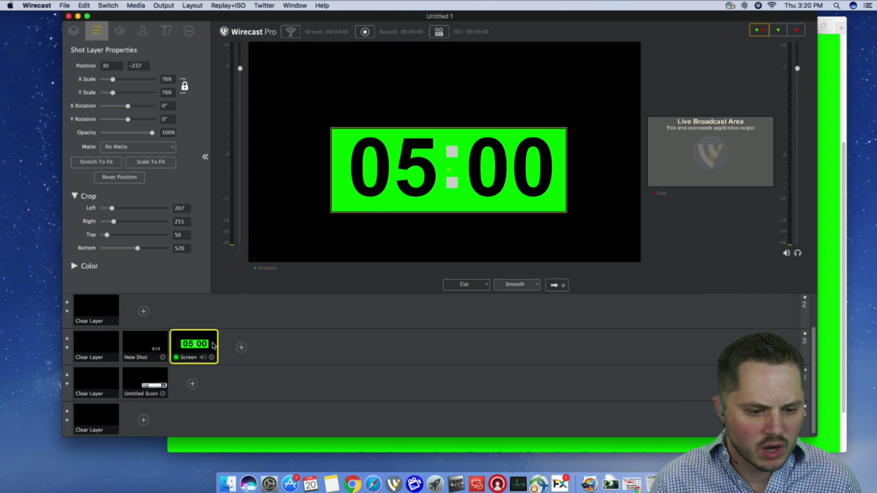
Show the scoreboard shot in the preview, scale the timer capture to 26% and place it between the team names and scores.
{"action": "left_click", "coordinate": [145, 384]}
{"action": "left_click_drag", "start_coordinate": [372, 169], "coordinate": [454, 206]}
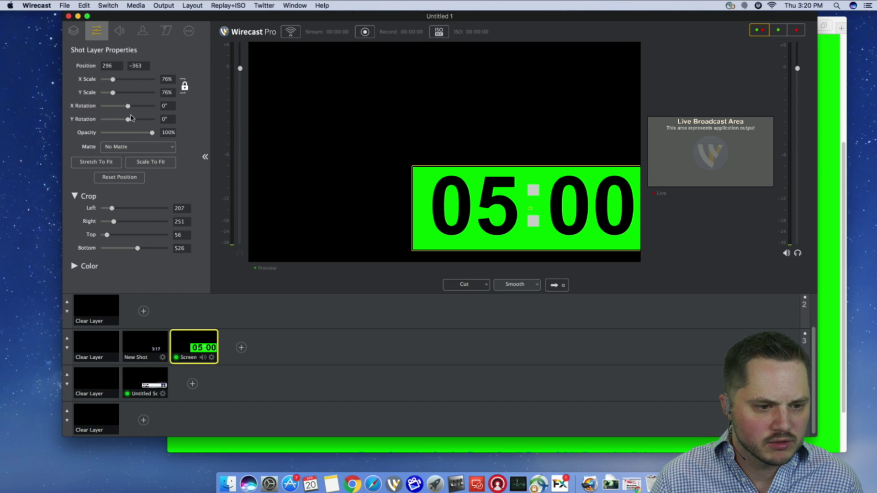
{"action": "left_click_drag", "start_coordinate": [114, 81], "coordinate": [107, 81]}
{"action": "left_click_drag", "start_coordinate": [530, 251], "coordinate": [536, 230]}
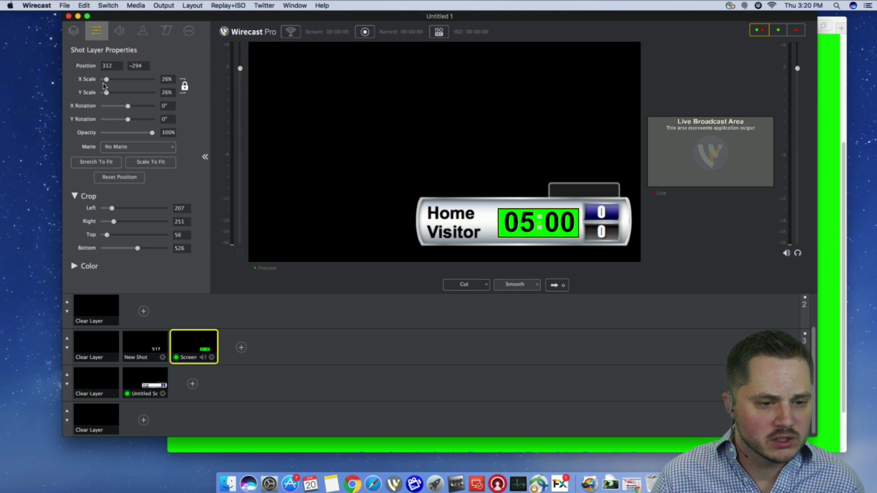
Enable Use Chroma Key on the timer capture to remove its green background.
{"action": "left_click", "coordinate": [119, 31]}
{"action": "left_click", "coordinate": [142, 31]}
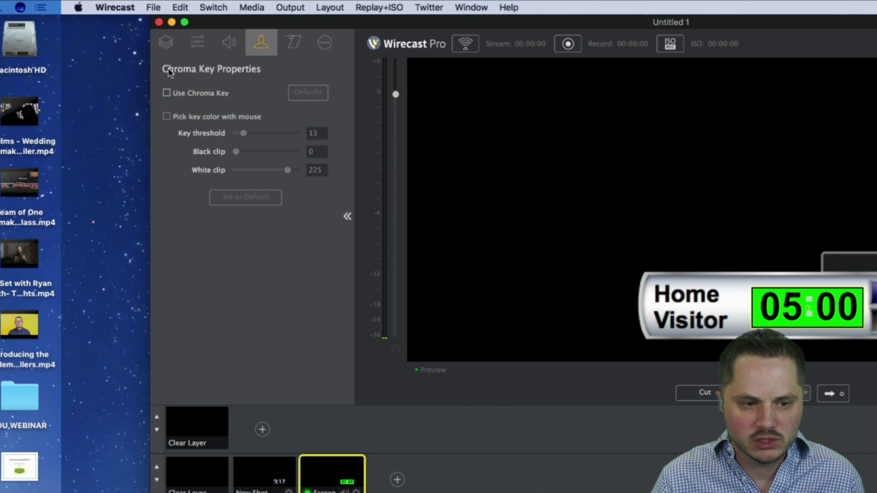
{"action": "left_click", "coordinate": [166, 93]}
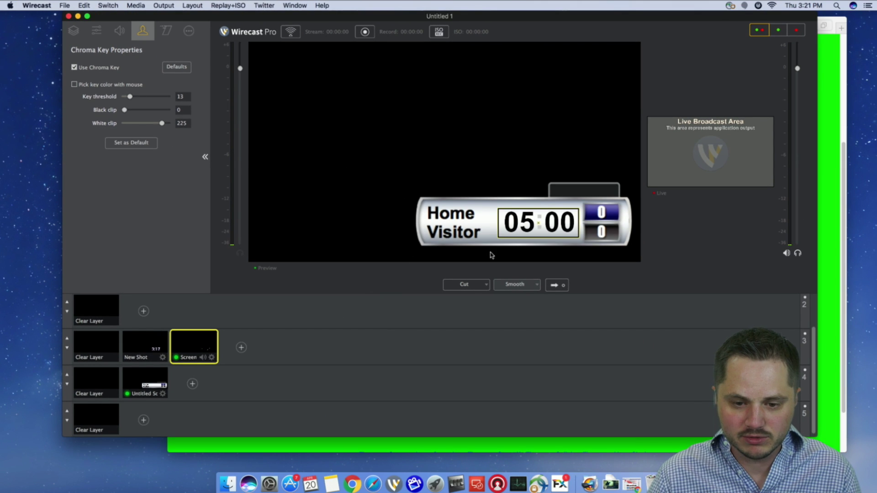
Arrange the Safari timer and Wirecast windows side by side so the web timer and scoreboard preview can be compared.
{"action": "left_click", "coordinate": [843, 265]}
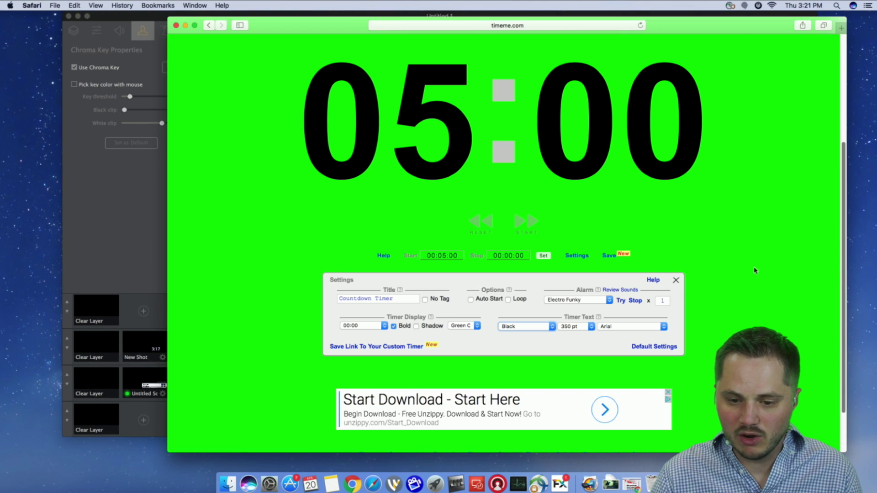
{"action": "left_click_drag", "start_coordinate": [321, 25], "coordinate": [649, 46]}
{"action": "left_click", "coordinate": [346, 16]}
{"action": "left_click_drag", "start_coordinate": [346, 16], "coordinate": [159, 9]}
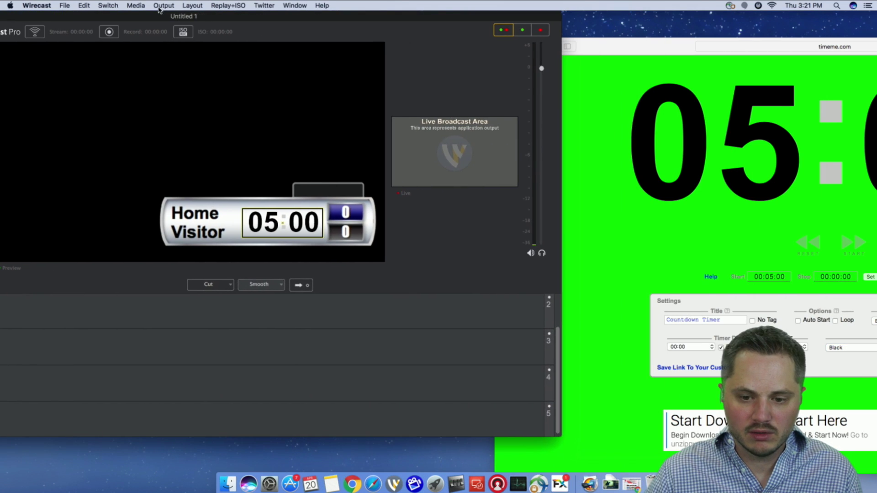
{"action": "left_click_drag", "start_coordinate": [689, 51], "coordinate": [565, 25]}
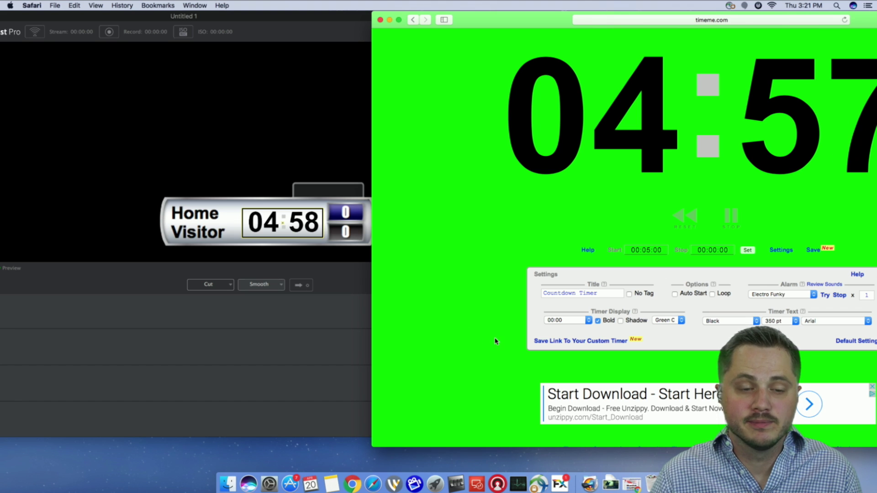
Stop and restart the web countdown, and bring the Wirecast window forward with its scoreboard preview nearer the screen centre.
{"action": "left_click", "coordinate": [735, 221]}
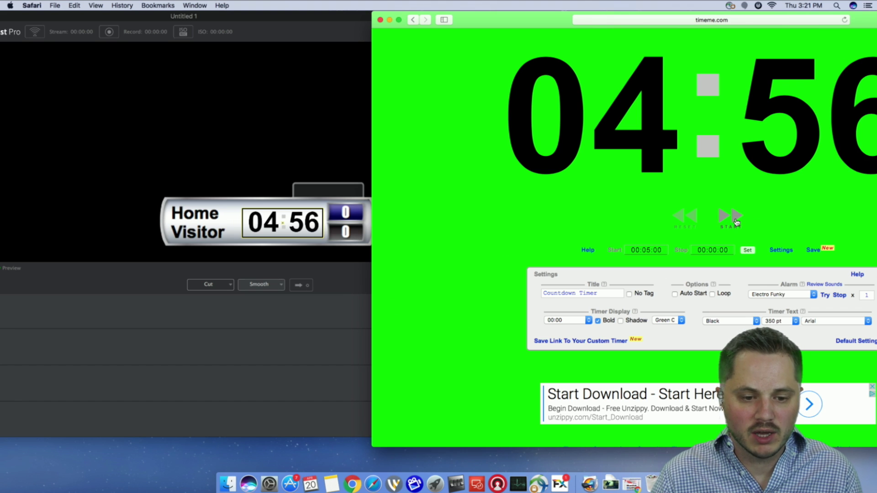
{"action": "left_click", "coordinate": [736, 220]}
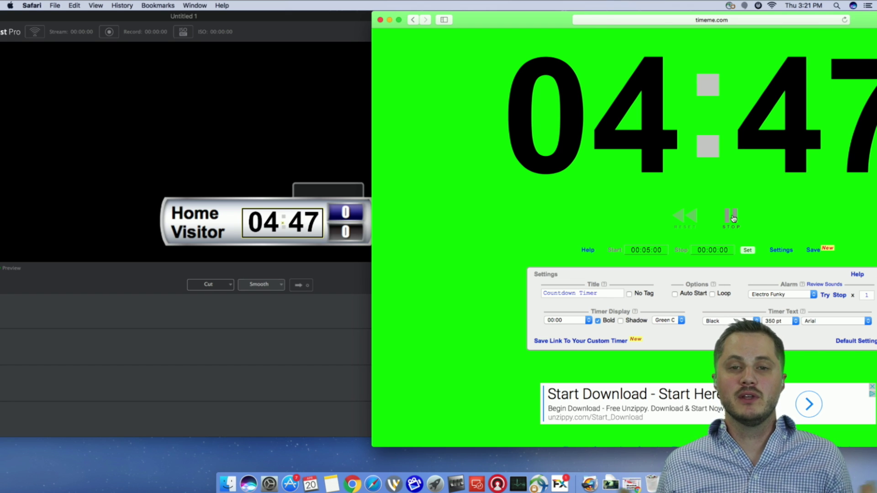
{"action": "left_click", "coordinate": [274, 35]}
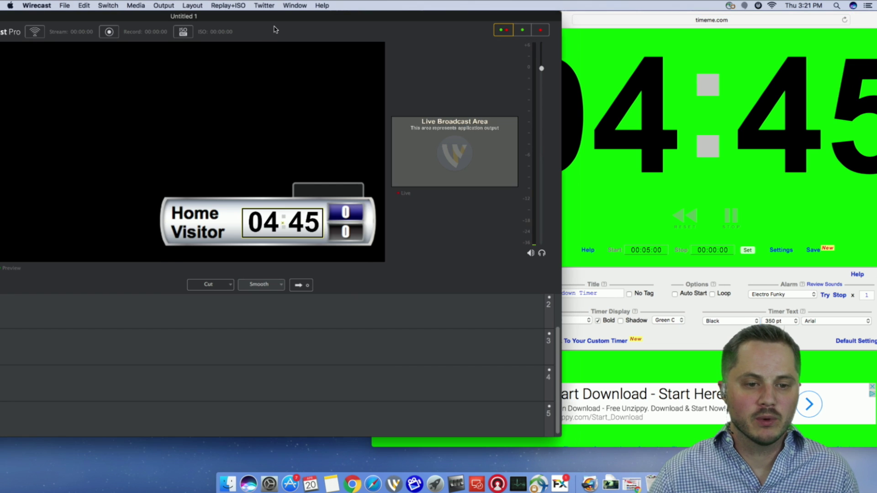
{"action": "left_click_drag", "start_coordinate": [290, 14], "coordinate": [443, 3]}
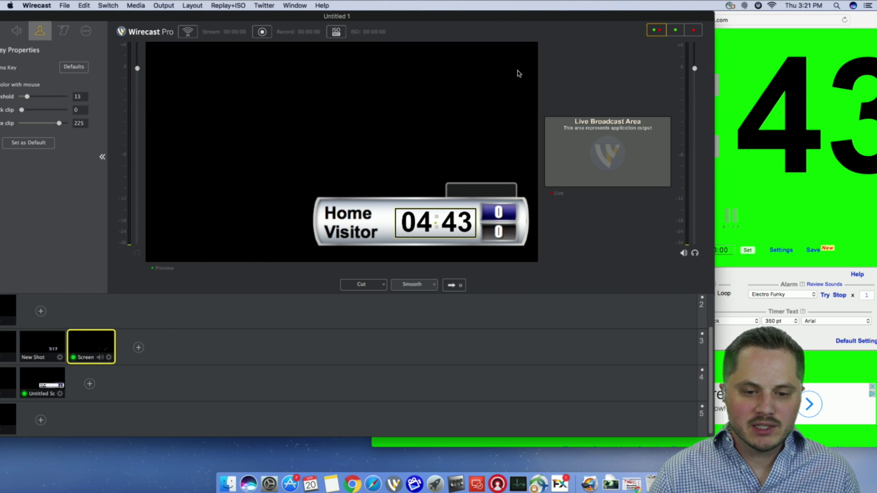
Bring the Safari timer window into full view and look through the timer text colors, keeping Black.
{"action": "left_click_drag", "start_coordinate": [872, 20], "coordinate": [703, 20]}
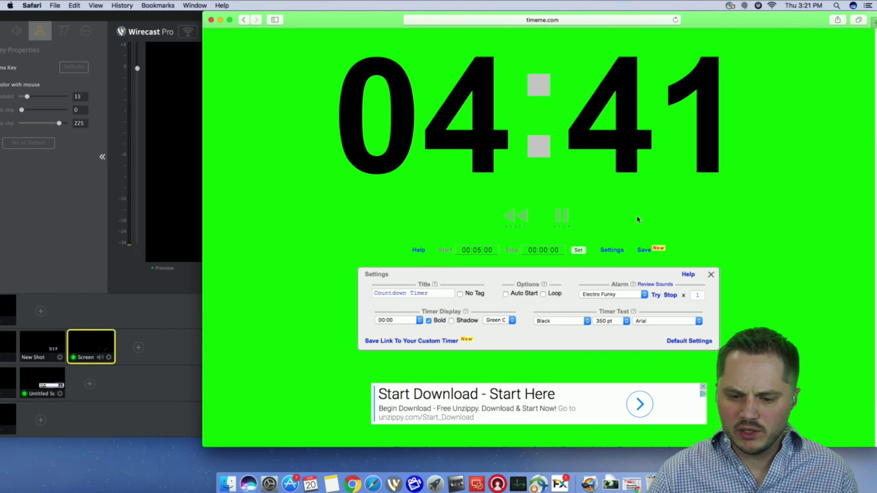
{"action": "left_click", "coordinate": [566, 322]}
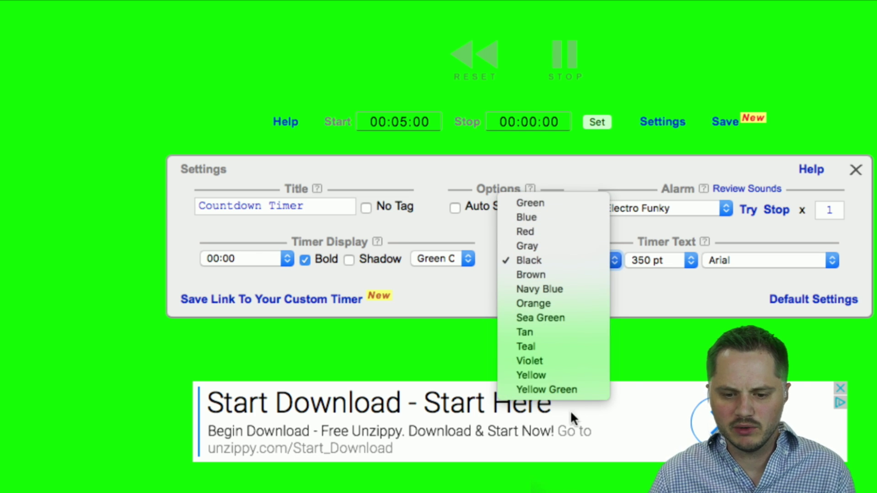
{"action": "left_click", "coordinate": [689, 289]}
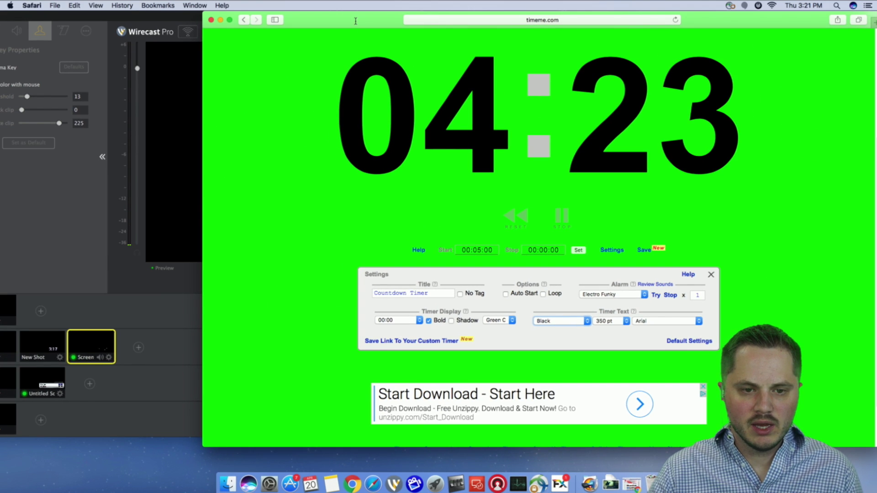
Shift the Safari window aside, return to Wirecast, nudge the timer capture slightly on the scoreboard and deselect it.
{"action": "left_click_drag", "start_coordinate": [311, 19], "coordinate": [457, 19]}
{"action": "left_click", "coordinate": [290, 29]}
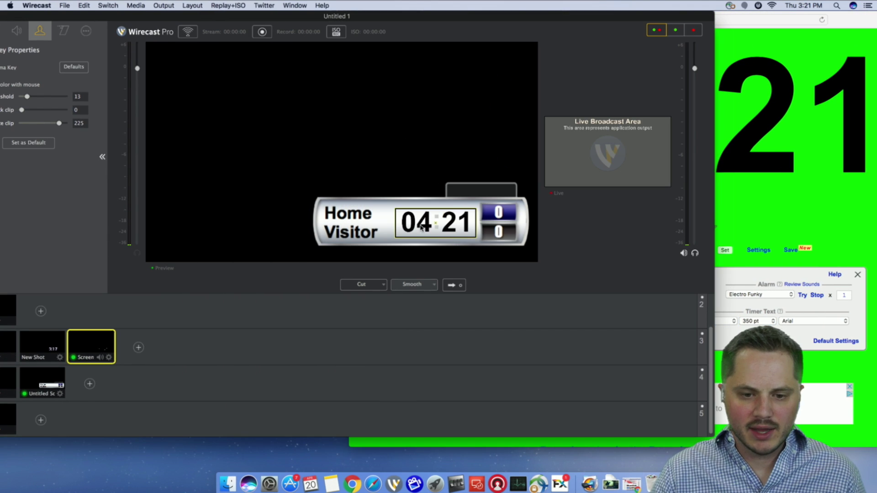
{"action": "mouse_move", "coordinate": [413, 225]}
{"action": "left_mouse_down"}
{"action": "mouse_move", "coordinate": [415, 158]}
{"action": "mouse_move", "coordinate": [410, 230]}
{"action": "left_mouse_up"}
{"action": "left_click", "coordinate": [404, 123]}
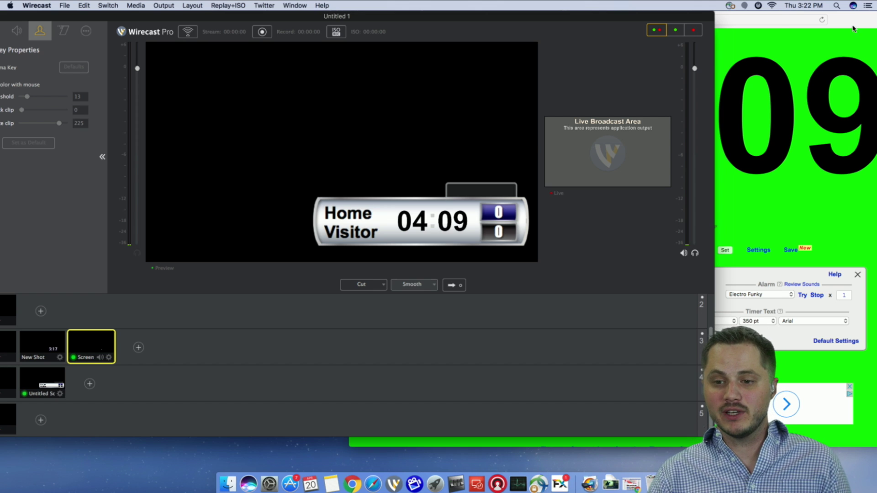
Switch to Safari, stop the countdown and look over the timer page around the controls and settings.
{"action": "left_click", "coordinate": [838, 43]}
{"action": "left_click", "coordinate": [707, 221]}
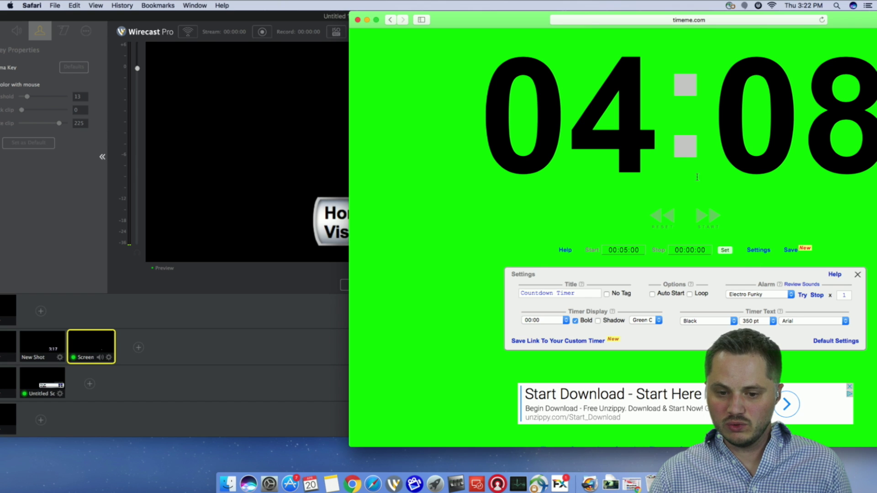
{"action": "scroll", "coordinate": [697, 177], "scroll_direction": "up", "scroll_amount": 5}
{"action": "scroll", "coordinate": [766, 217], "scroll_direction": "down", "scroll_amount": 1}
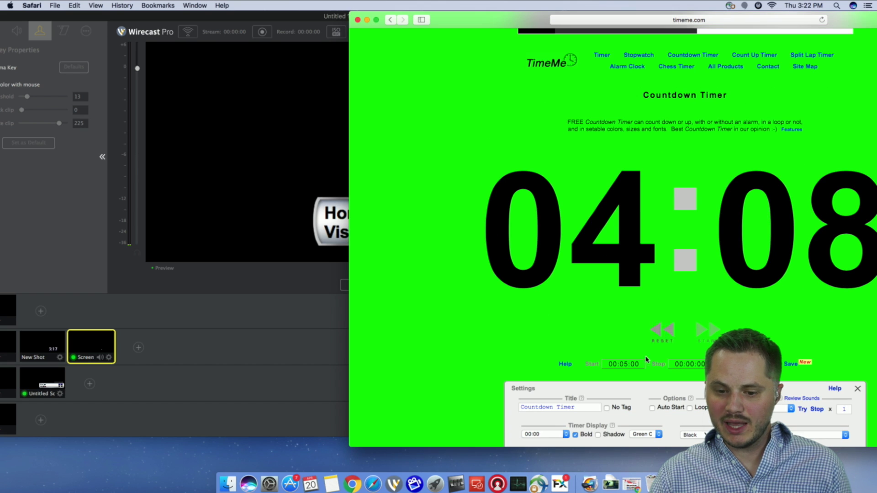
{"action": "scroll", "coordinate": [640, 273], "scroll_direction": "down", "scroll_amount": 3}
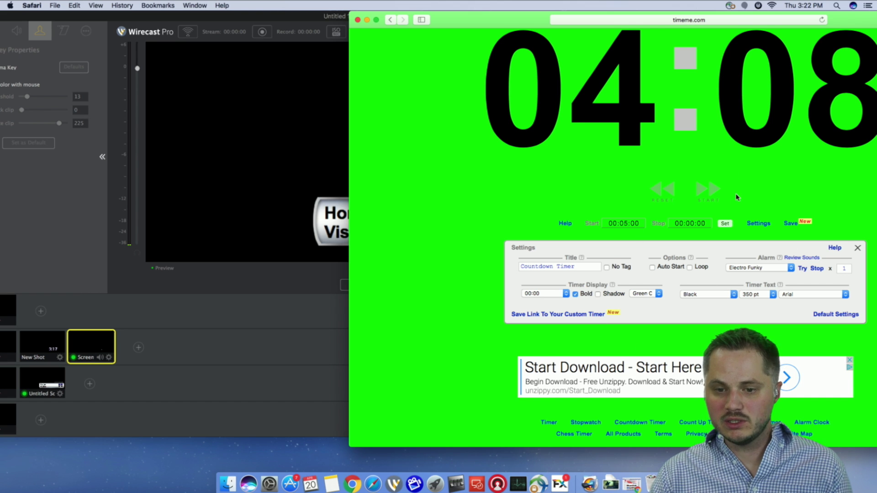
{"action": "scroll", "coordinate": [738, 194], "scroll_direction": "up", "scroll_amount": 1}
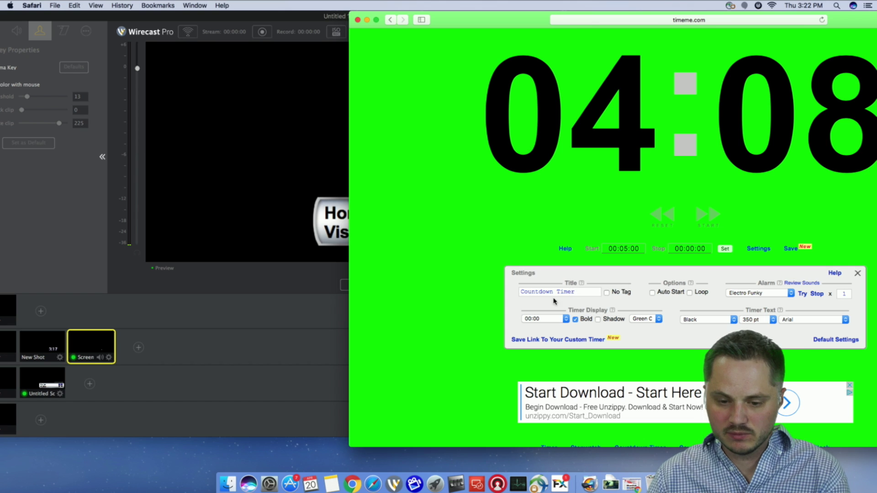
Set the countdown's start time to 00:04:18, reset the timer to it, and briefly start and stop the clock.
{"action": "left_click", "coordinate": [642, 249]}
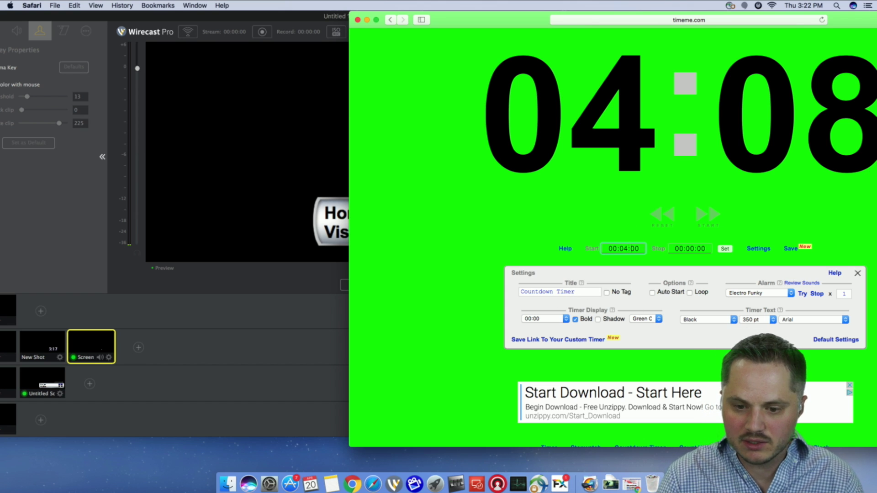
{"action": "key", "text": "BackSpace"}
{"action": "key", "text": "BackSpace"}
{"action": "type", "text": "18"}
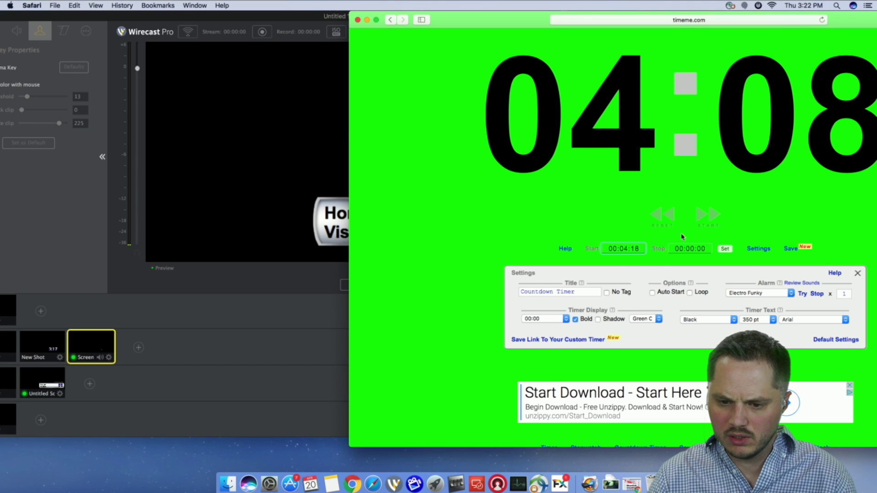
{"action": "left_click", "coordinate": [665, 222]}
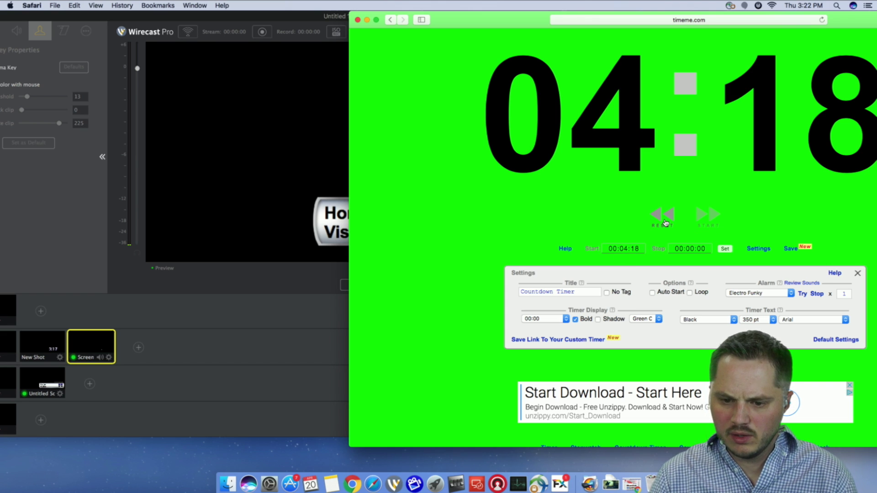
{"action": "left_click", "coordinate": [705, 215]}
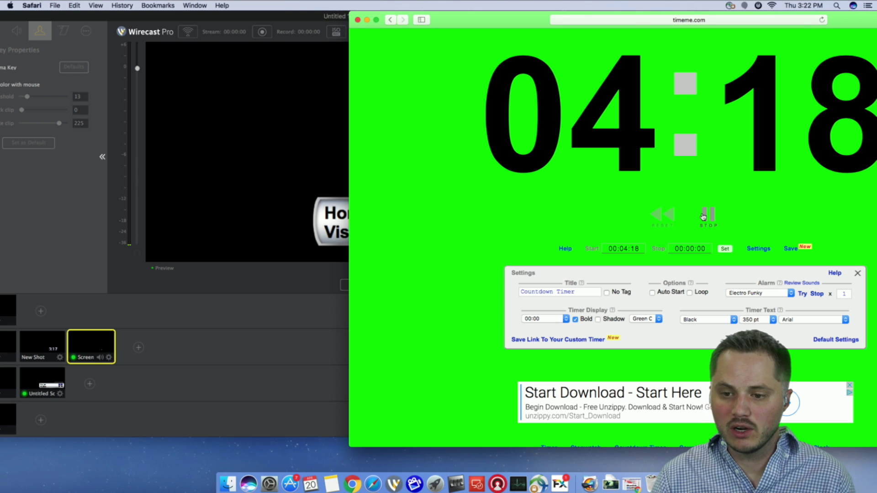
{"action": "left_click", "coordinate": [706, 216]}
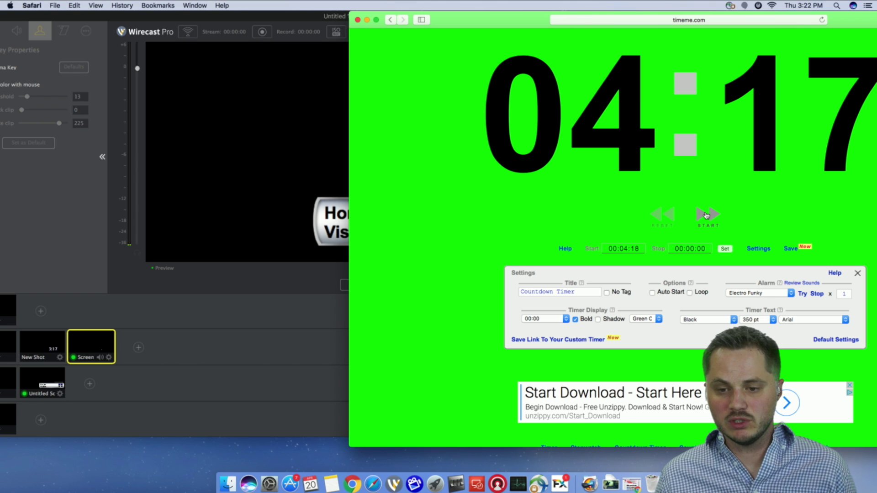
Switch between Wirecast and Safari to compare the stopped scoreboard clock with the web timer.
{"action": "left_click", "coordinate": [221, 18]}
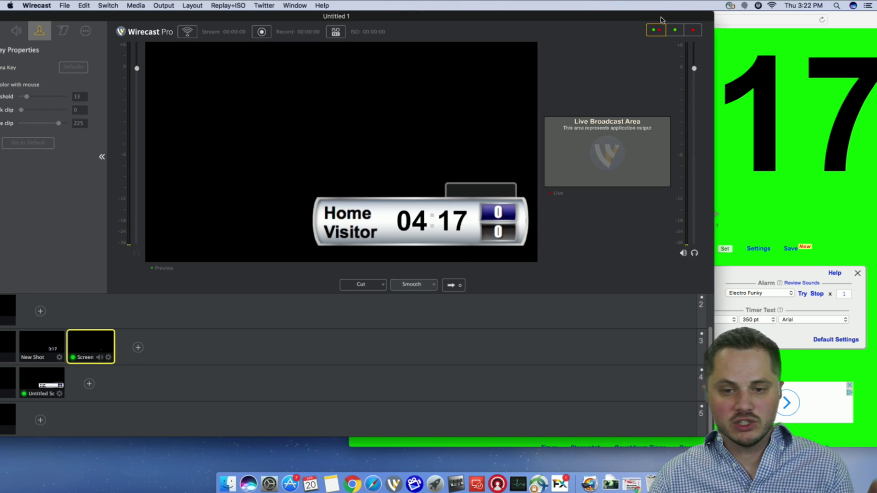
{"action": "left_click", "coordinate": [841, 23]}
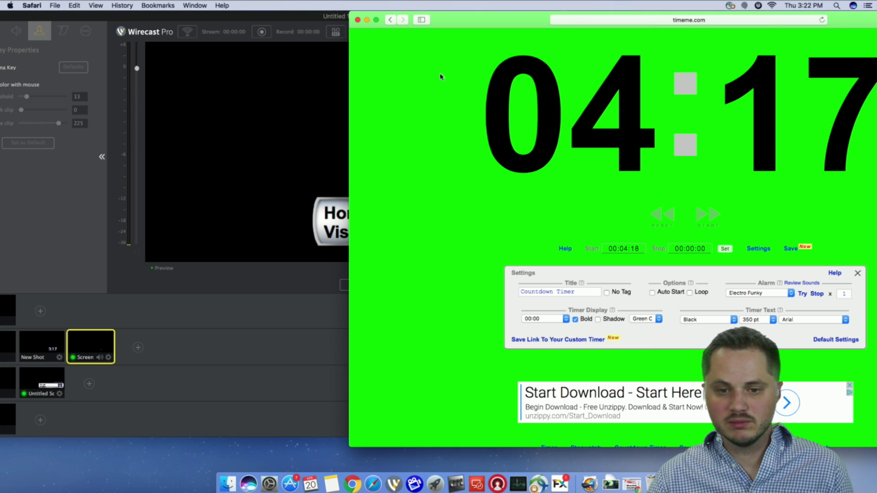
{"action": "left_click", "coordinate": [268, 22]}
{"action": "left_click", "coordinate": [852, 30]}
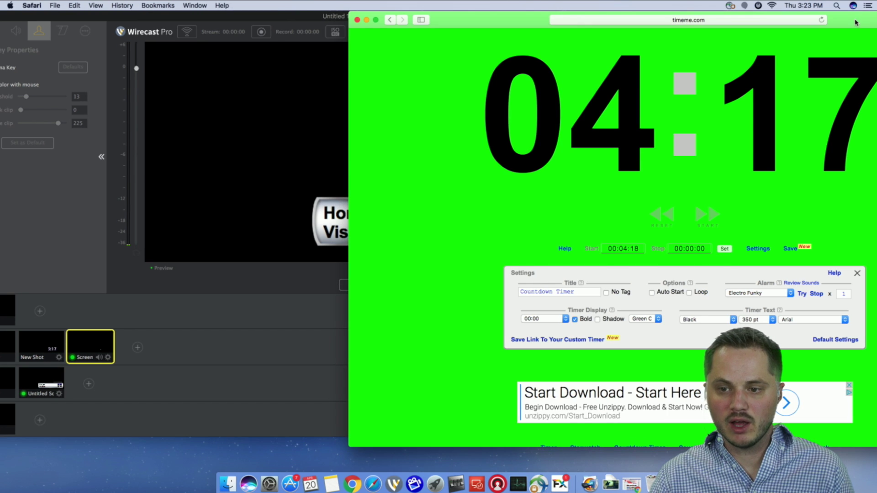
Move the Safari timer window out of view and reposition the Wirecast window so its shot properties and preview are visible.
{"action": "left_click_drag", "start_coordinate": [854, 23], "coordinate": [695, 23]}
{"action": "key", "text": "cmd+m"}
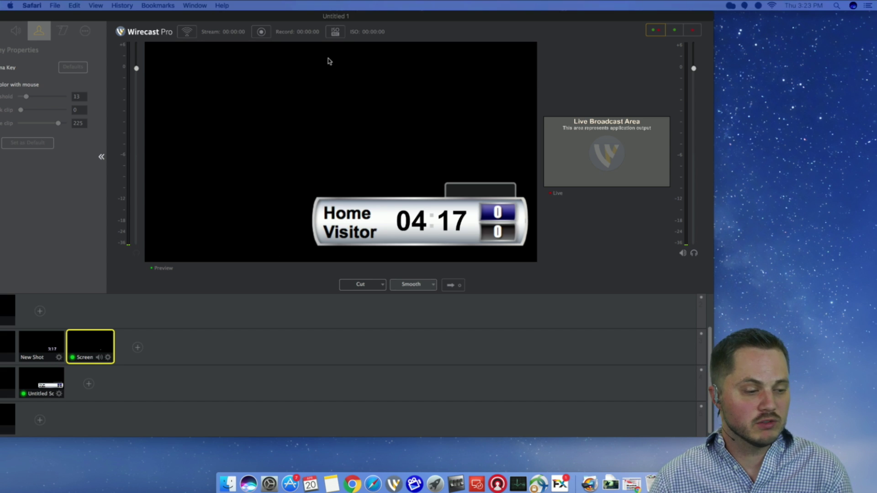
{"action": "left_click_drag", "start_coordinate": [439, 18], "coordinate": [551, 16]}
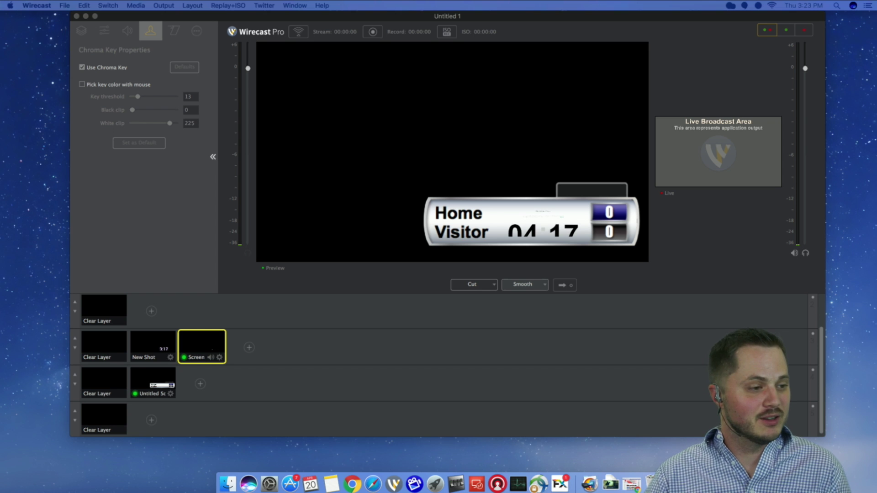
Switch to Safari and align the countdown timer page so its digits sit vertically centred inside the Wirecast scoreboard.
{"action": "key", "text": "super+Tab"}
{"action": "scroll", "coordinate": [288, 243], "scroll_direction": "down", "scroll_amount": 4}
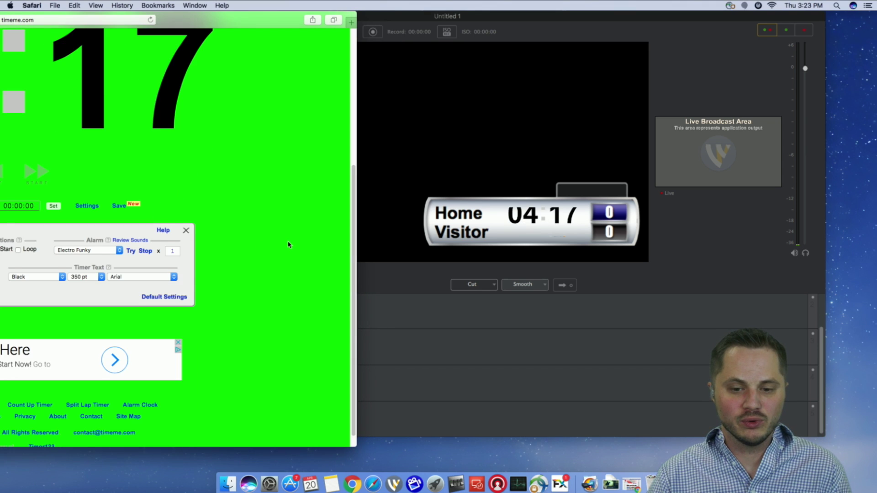
{"action": "scroll", "coordinate": [288, 245], "scroll_direction": "up", "scroll_amount": 3}
{"action": "scroll", "coordinate": [287, 243], "scroll_direction": "down", "scroll_amount": 2}
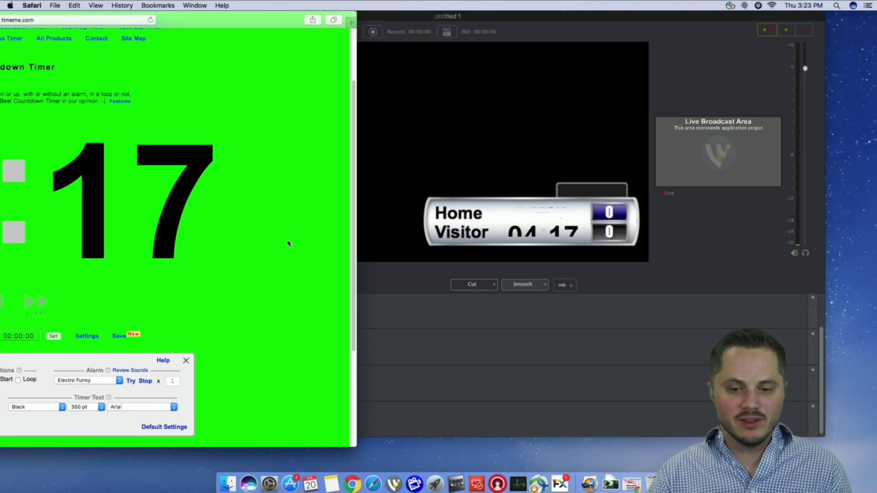
{"action": "scroll", "coordinate": [288, 243], "scroll_direction": "down", "scroll_amount": 4}
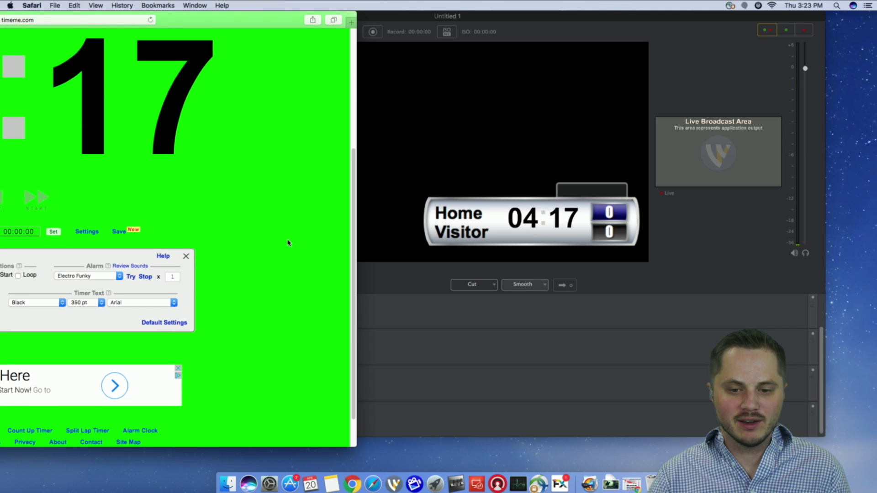
{"action": "scroll", "coordinate": [288, 243], "scroll_direction": "up", "scroll_amount": 2}
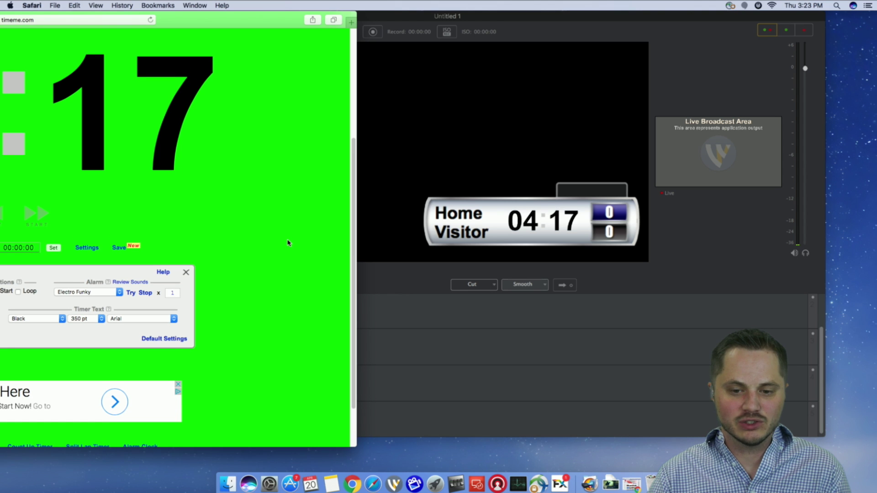
{"action": "scroll", "coordinate": [288, 243], "scroll_direction": "up", "scroll_amount": 1}
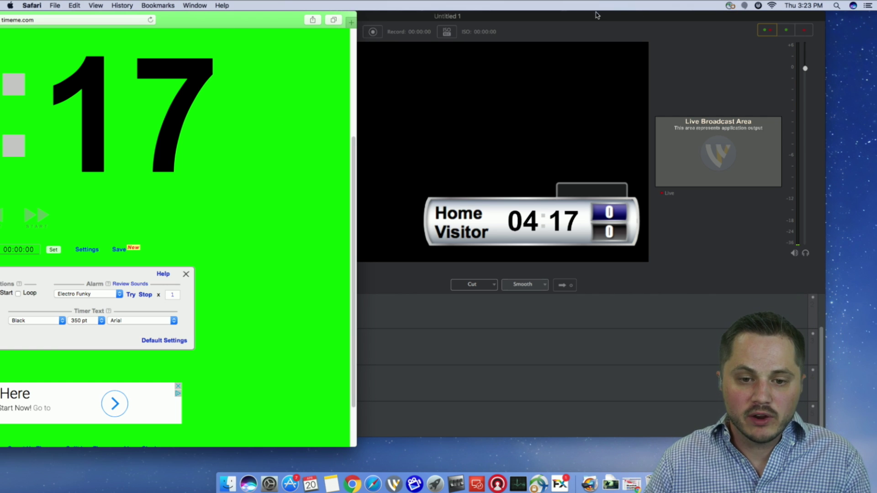
Bring the timer window fully into view and open clocktab.com in a new tab.
{"action": "double_click", "coordinate": [270, 22]}
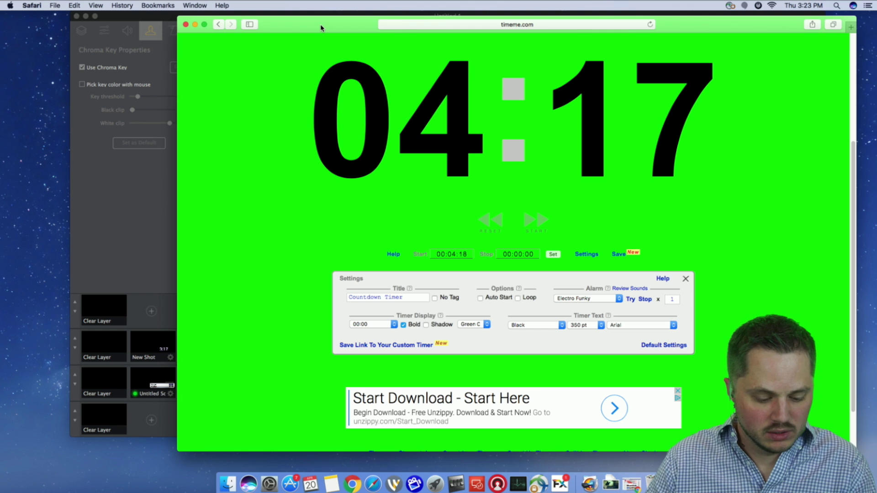
{"action": "key", "text": "super+t"}
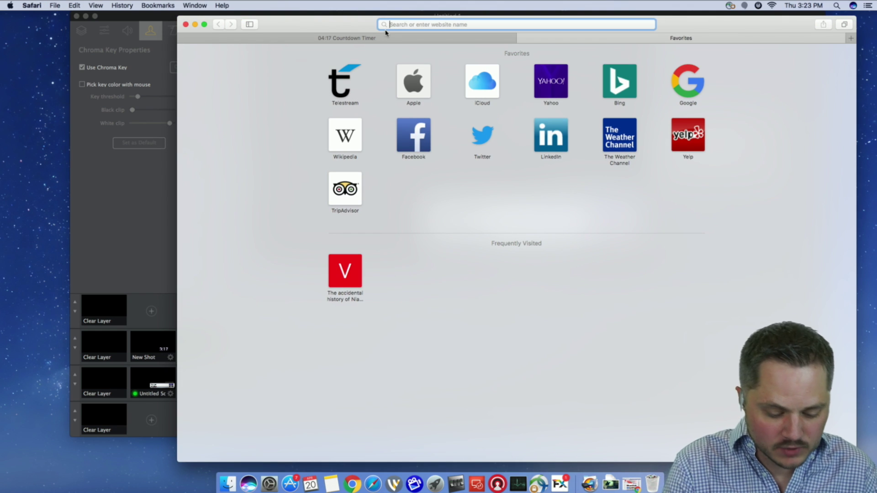
{"action": "type", "text": "cl"}
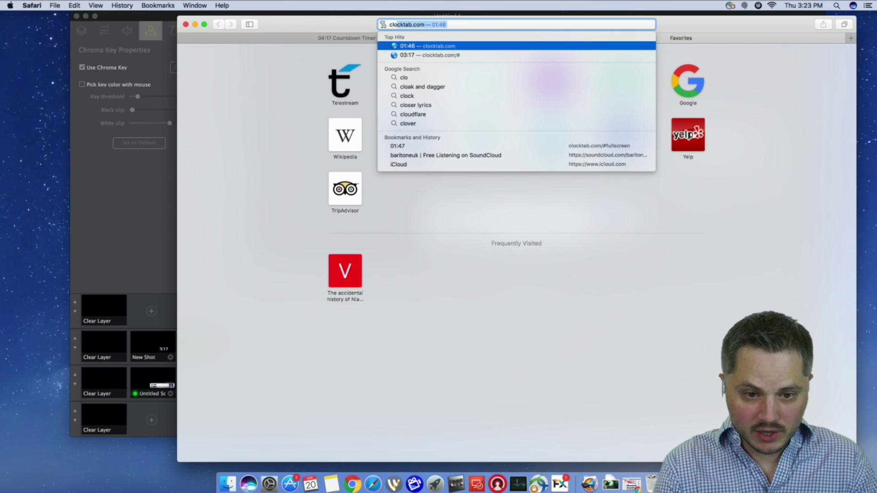
{"action": "type", "text": "ocktab.co"}
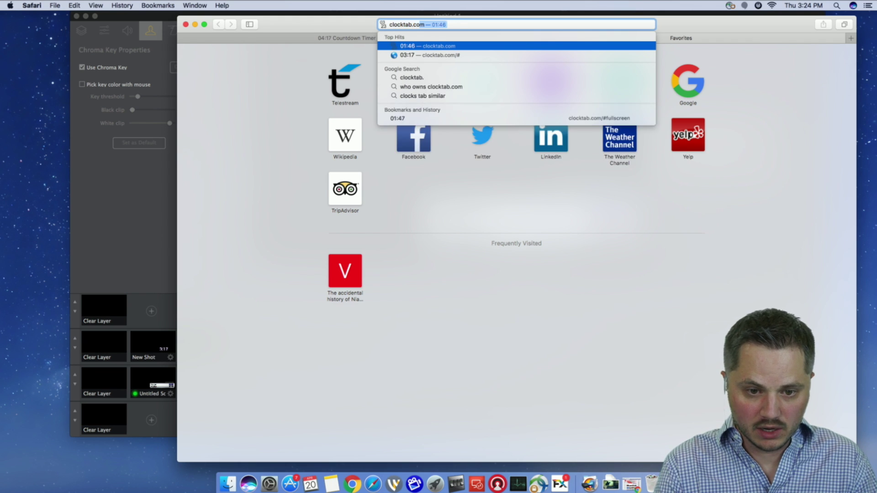
{"action": "key", "text": "Return"}
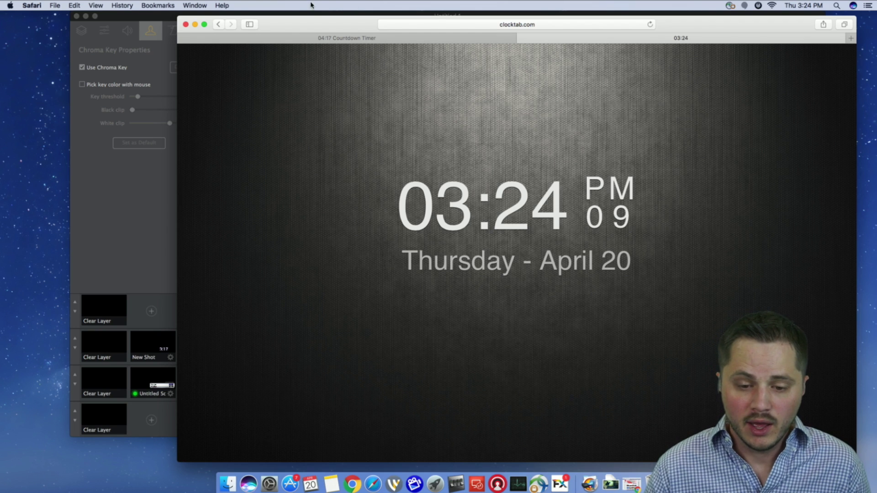
Hide the date on the clock page and toggle its am/pm display off and back on.
{"action": "mouse_move", "coordinate": [458, 60]}
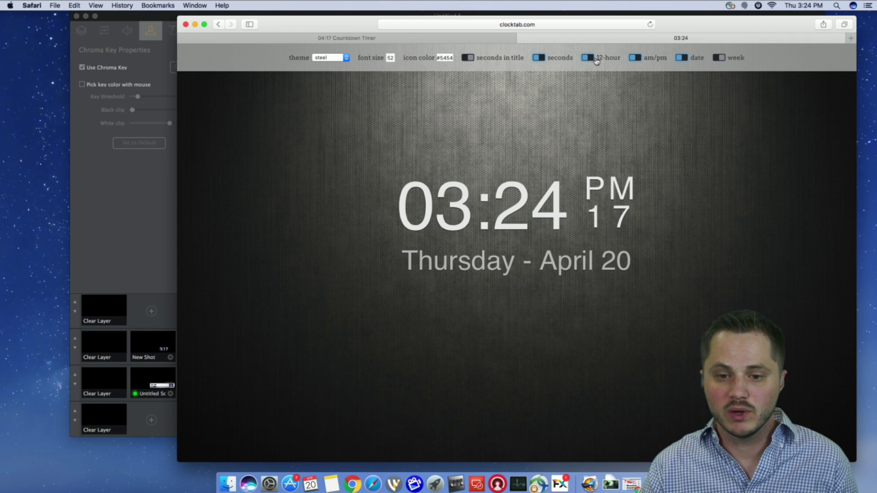
{"action": "left_click", "coordinate": [680, 62]}
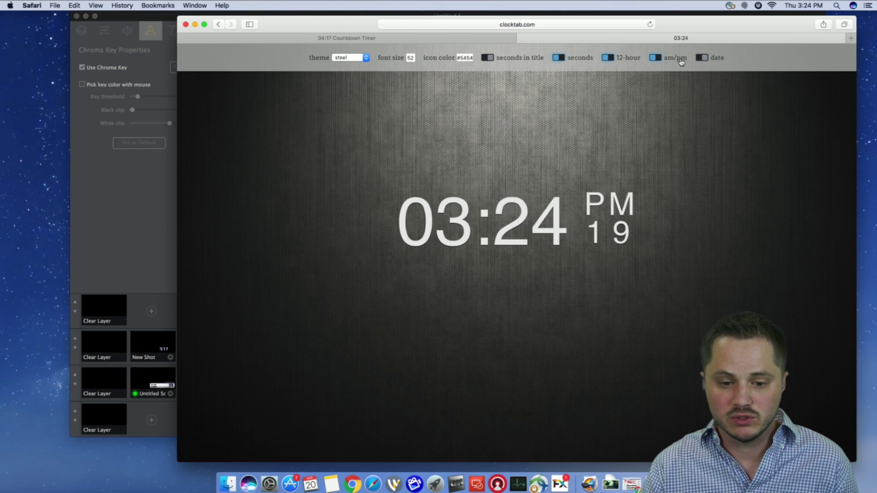
{"action": "left_click", "coordinate": [656, 59]}
{"action": "left_click", "coordinate": [657, 59]}
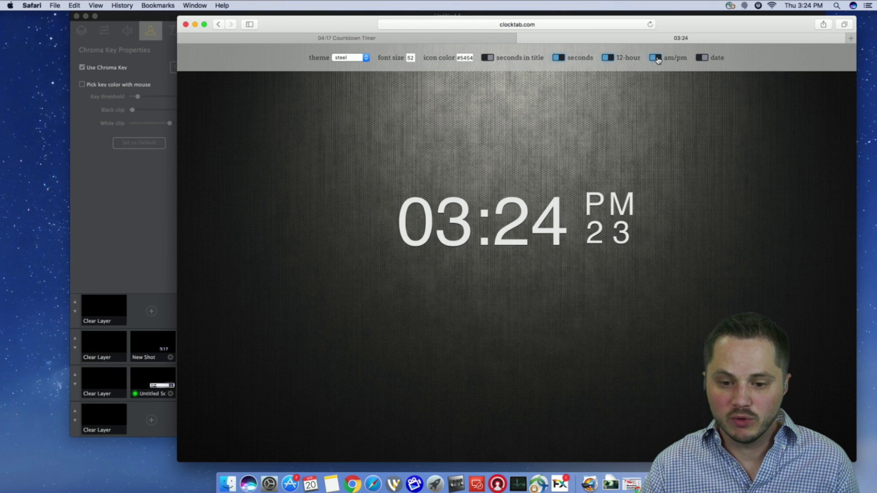
Preview the clock page's ocean and ocean2 themes, and settle on the <custom> theme.
{"action": "left_click", "coordinate": [359, 59]}
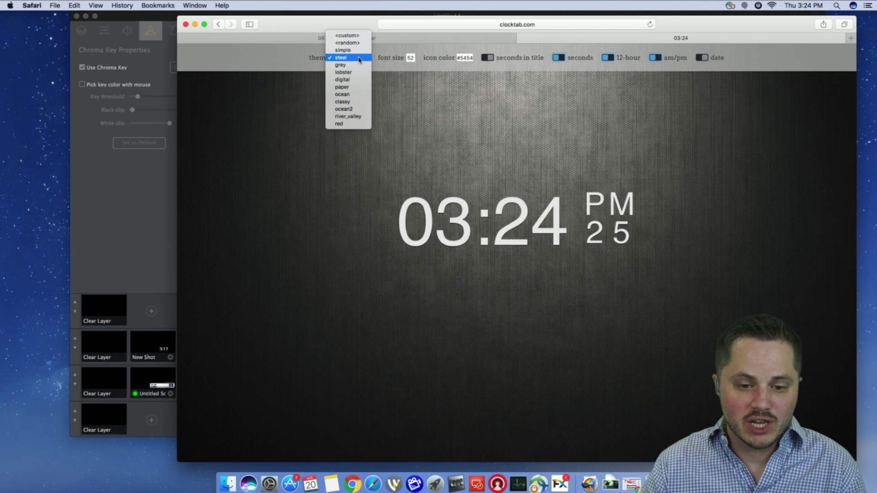
{"action": "left_click", "coordinate": [347, 96]}
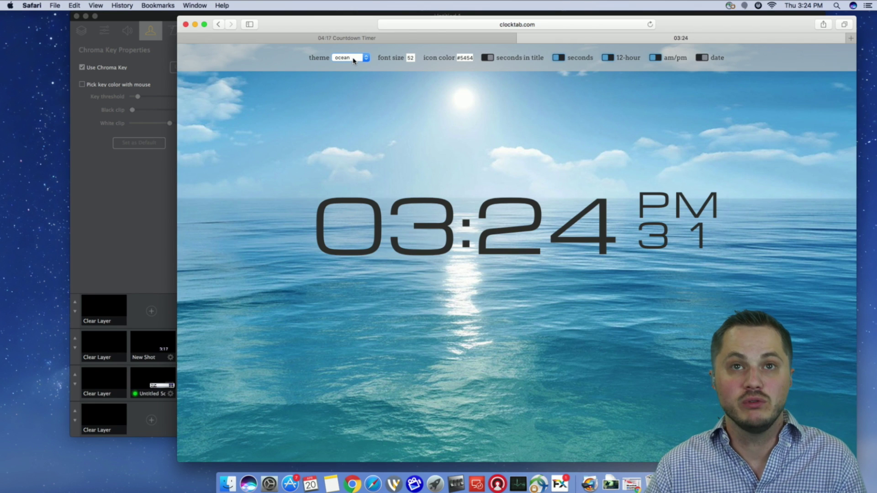
{"action": "left_click", "coordinate": [353, 59]}
{"action": "left_click", "coordinate": [353, 72]}
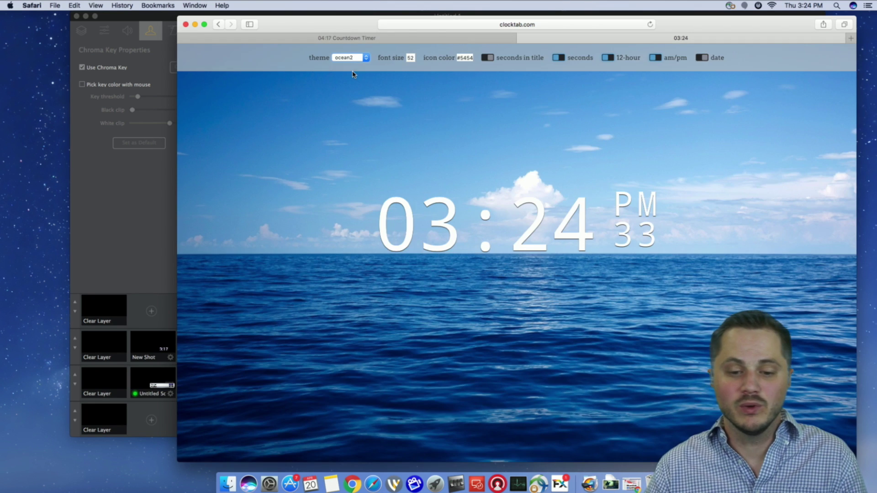
{"action": "left_click", "coordinate": [350, 59]}
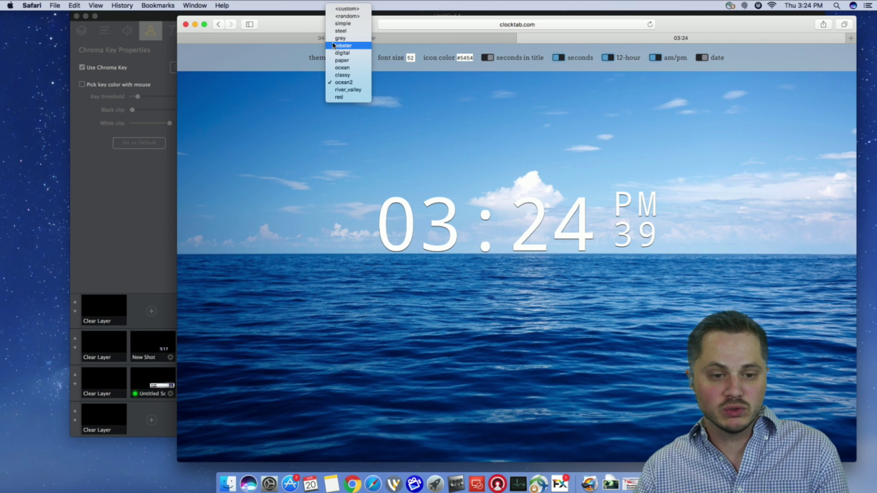
{"action": "left_click", "coordinate": [347, 8]}
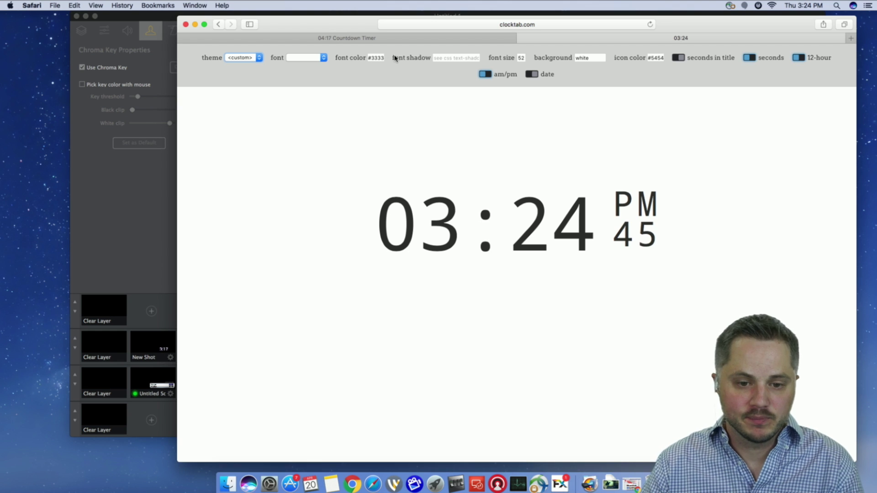
Set the custom clock theme's background to green.
{"action": "double_click", "coordinate": [594, 58]}
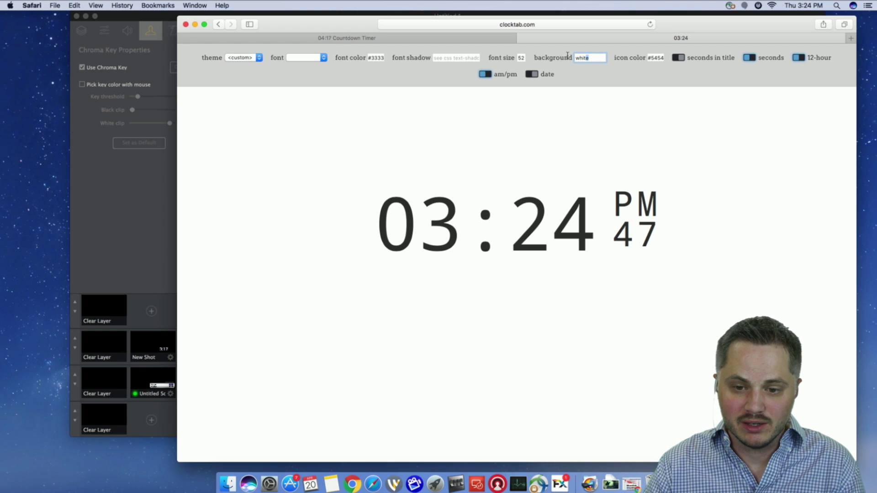
{"action": "type", "text": "g"}
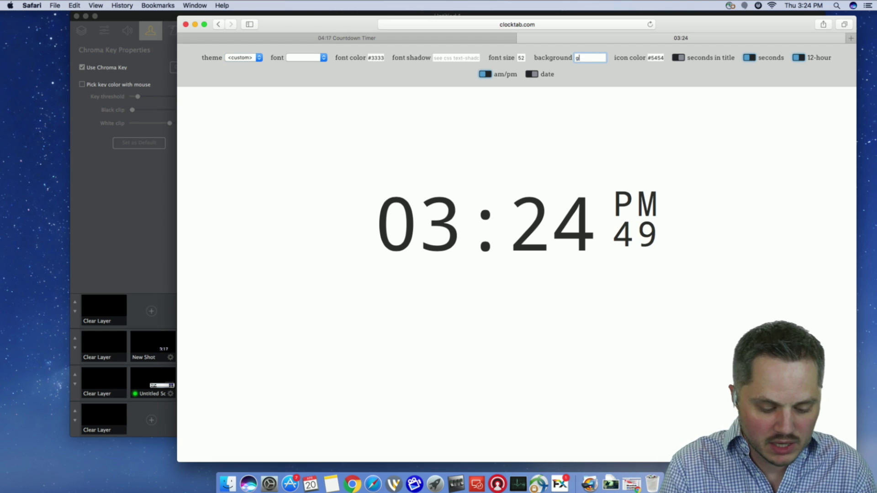
{"action": "type", "text": "reen"}
{"action": "key", "text": "Return"}
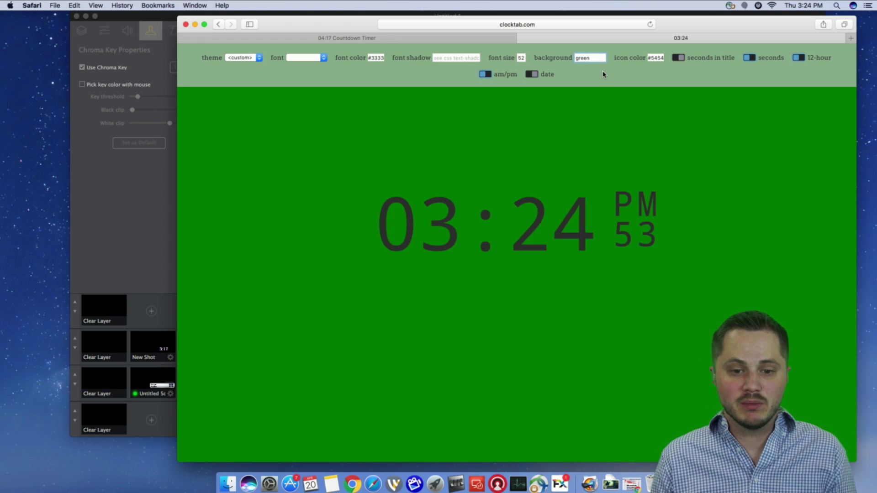
{"action": "key", "text": "Tab"}
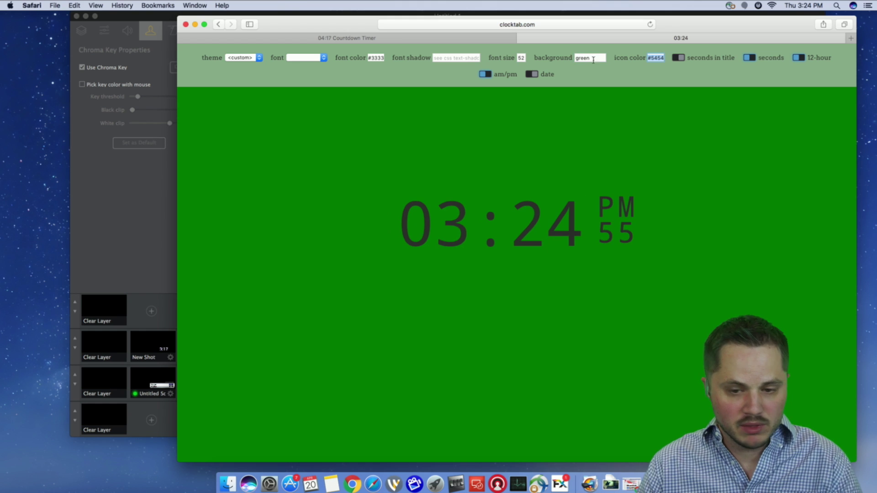
Compare the green backgrounds of the clock page and the countdown timer page by alternating between their tabs.
{"action": "left_click_drag", "start_coordinate": [338, 32], "coordinate": [345, 35]}
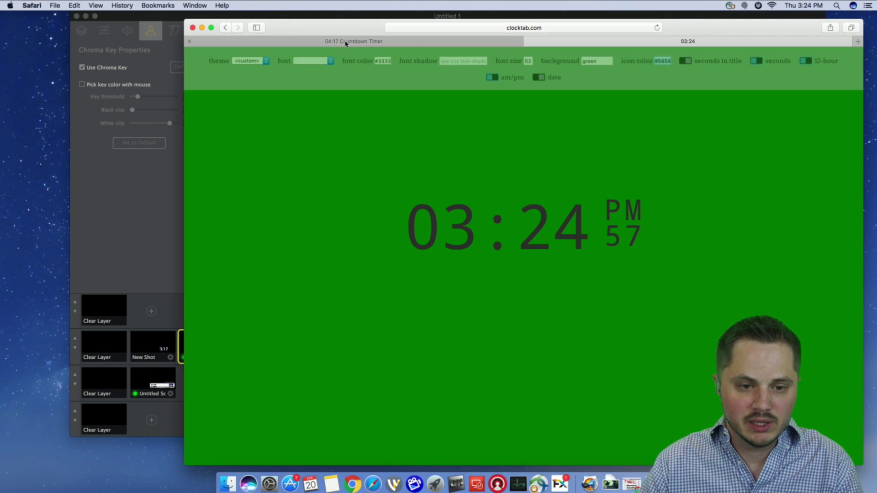
{"action": "left_click", "coordinate": [345, 39]}
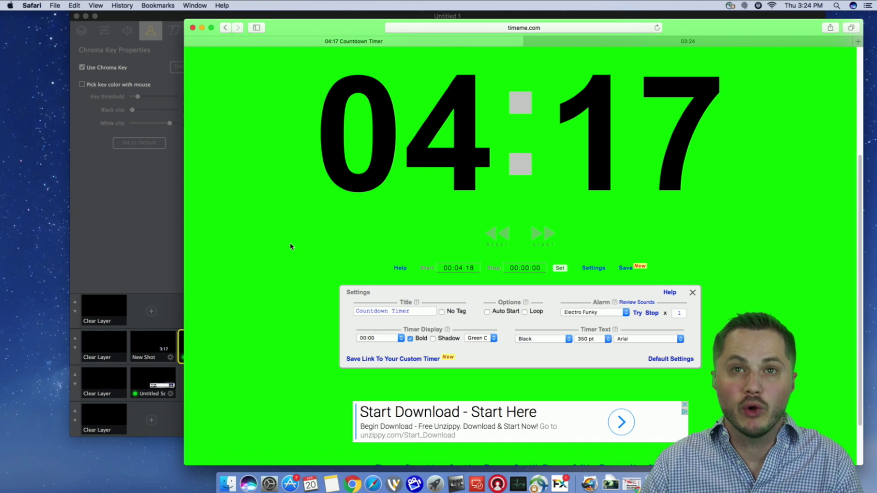
{"action": "left_click", "coordinate": [589, 42]}
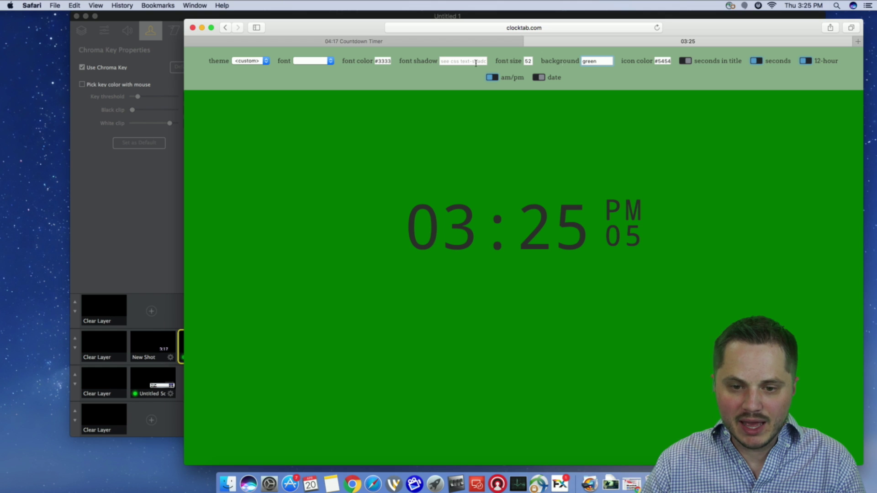
{"action": "left_click", "coordinate": [376, 41]}
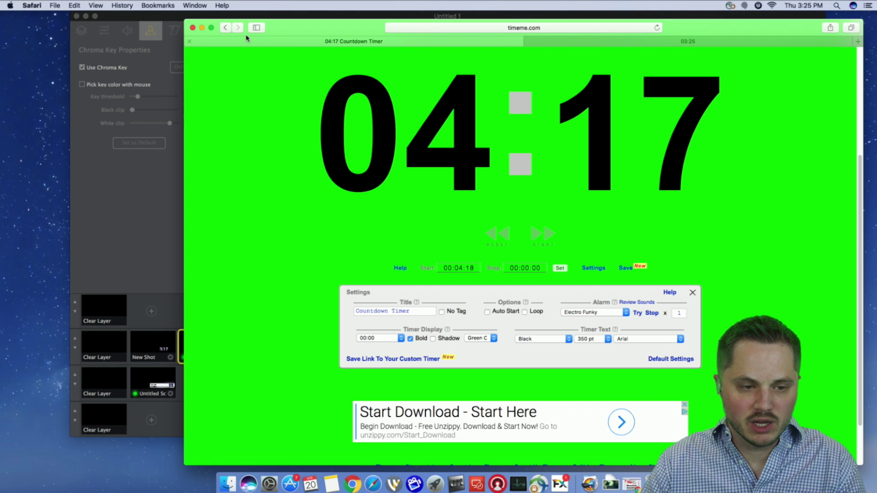
Switch to Wirecast and start adding a Solid Color source to the layer holding the screen capture shot.
{"action": "left_click", "coordinate": [162, 16]}
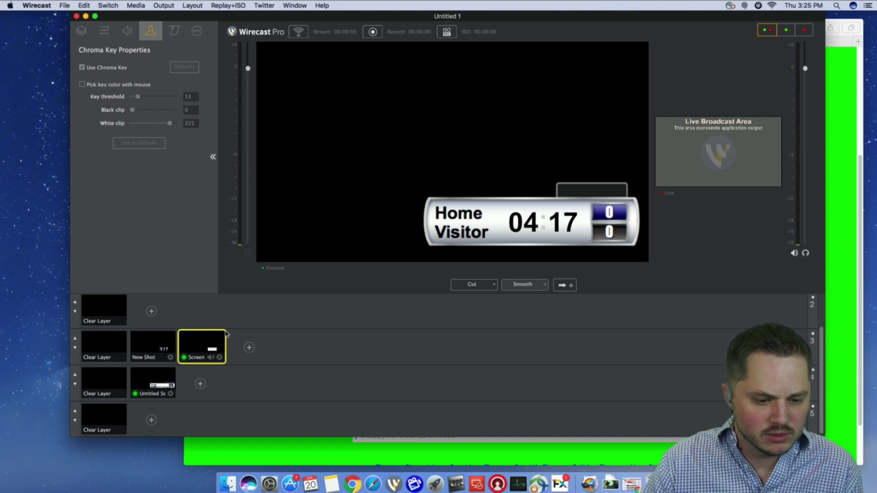
{"action": "left_click", "coordinate": [249, 347]}
{"action": "mouse_move", "coordinate": [273, 356]}
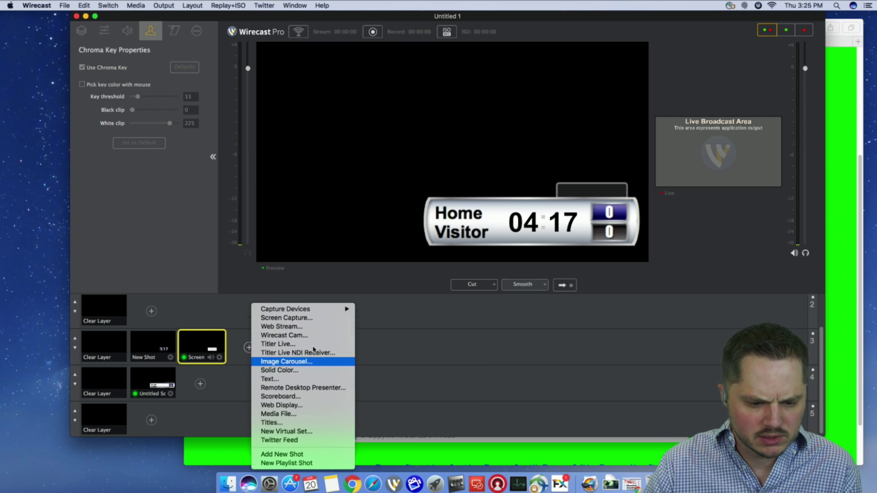
{"action": "left_click", "coordinate": [307, 375]}
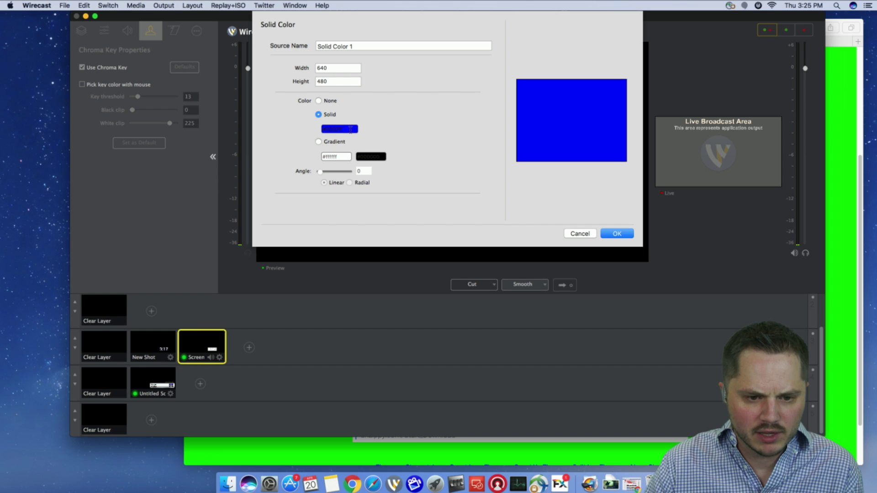
Change the solid colour to bright green #38ff00 and close the colour picker so its hex code can be read.
{"action": "left_click", "coordinate": [350, 130]}
{"action": "left_click_drag", "start_coordinate": [386, 151], "coordinate": [389, 170]}
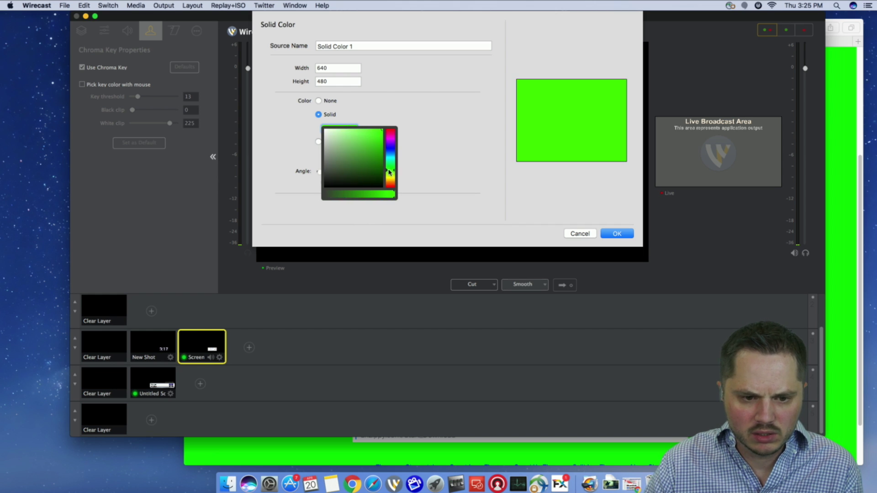
{"action": "left_click", "coordinate": [427, 133]}
{"action": "left_click", "coordinate": [352, 130]}
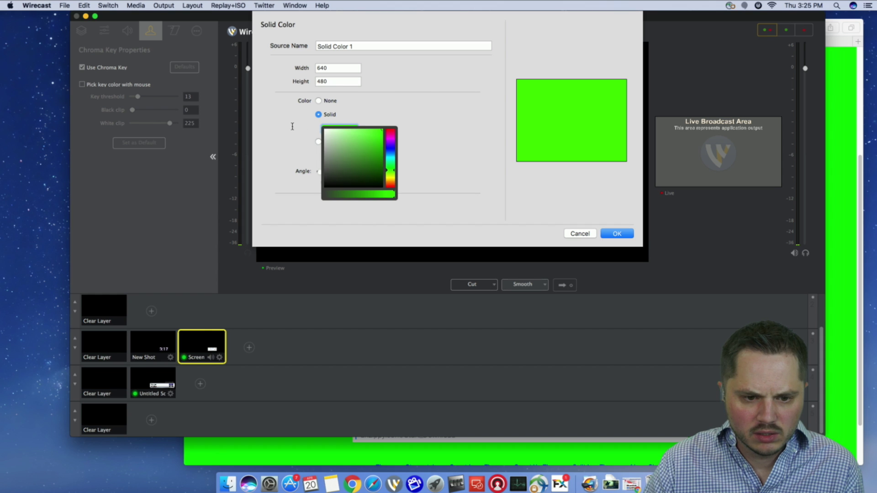
{"action": "left_click", "coordinate": [407, 125]}
{"action": "left_click", "coordinate": [340, 128]}
{"action": "left_click", "coordinate": [345, 121]}
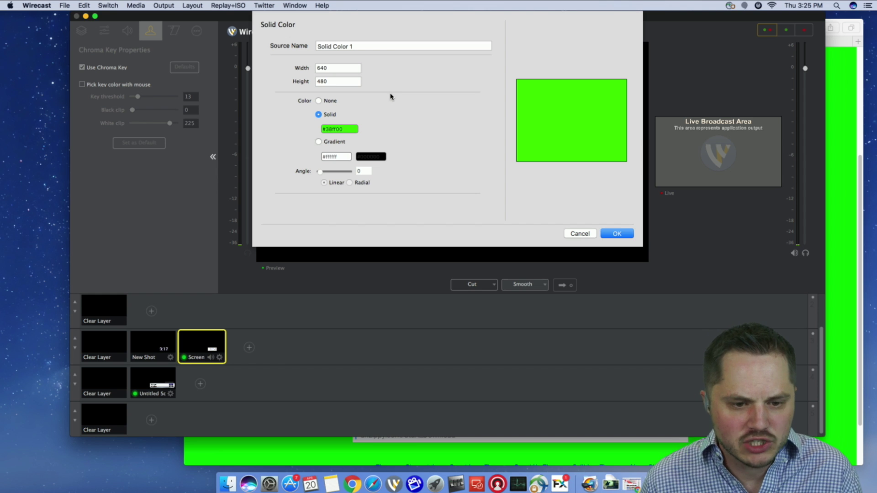
Switch to Safari and set the clocktab.com clock's background colour to #38ff00.
{"action": "key", "text": "super+Tab"}
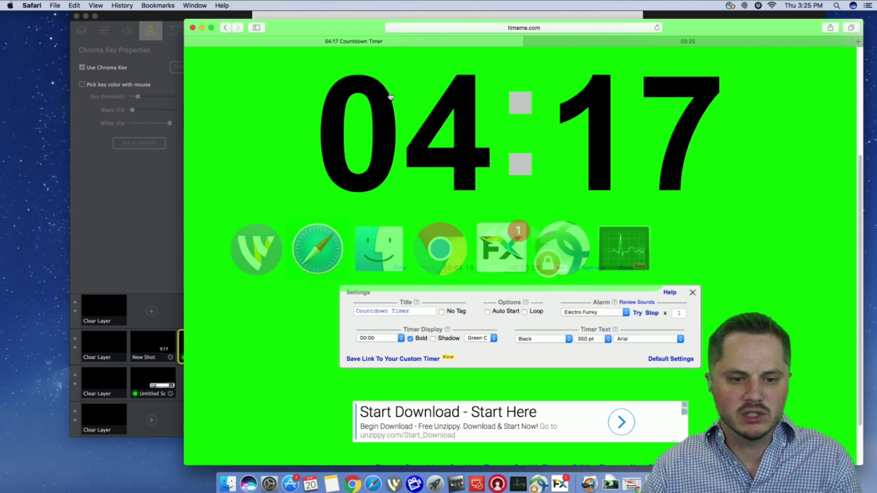
{"action": "left_click", "coordinate": [575, 42]}
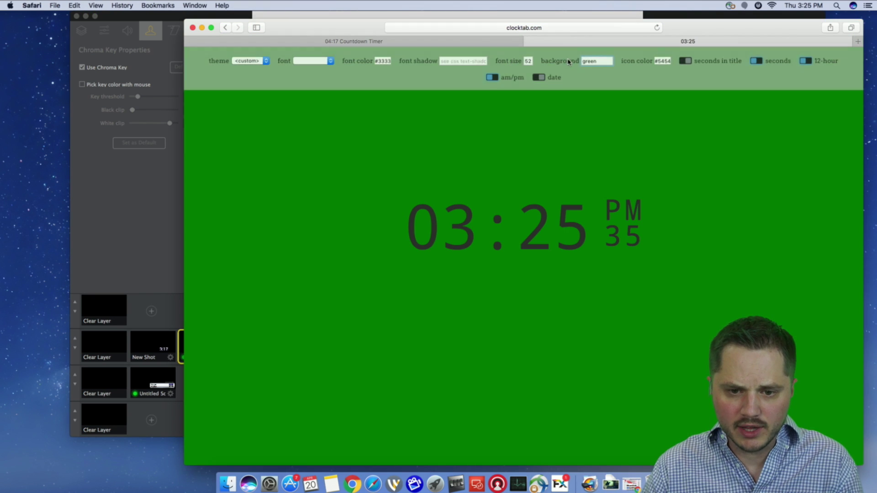
{"action": "double_click", "coordinate": [605, 60]}
{"action": "type", "text": "#3"}
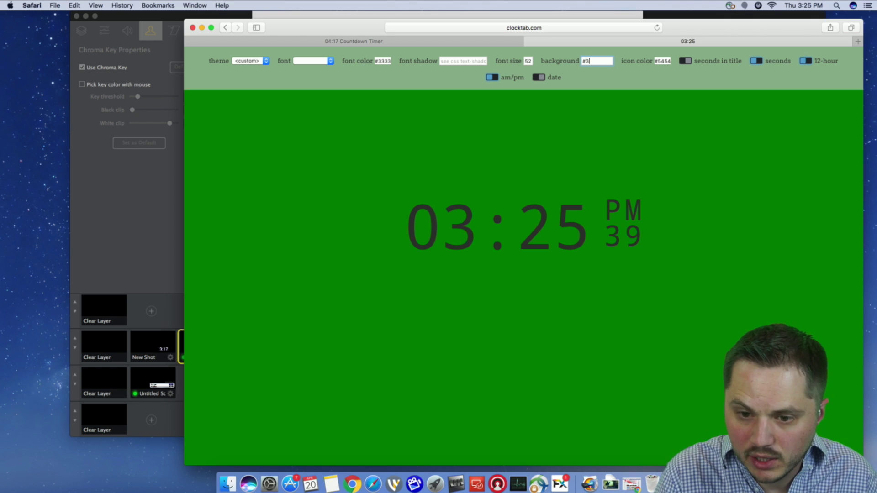
{"action": "type", "text": "8ff00"}
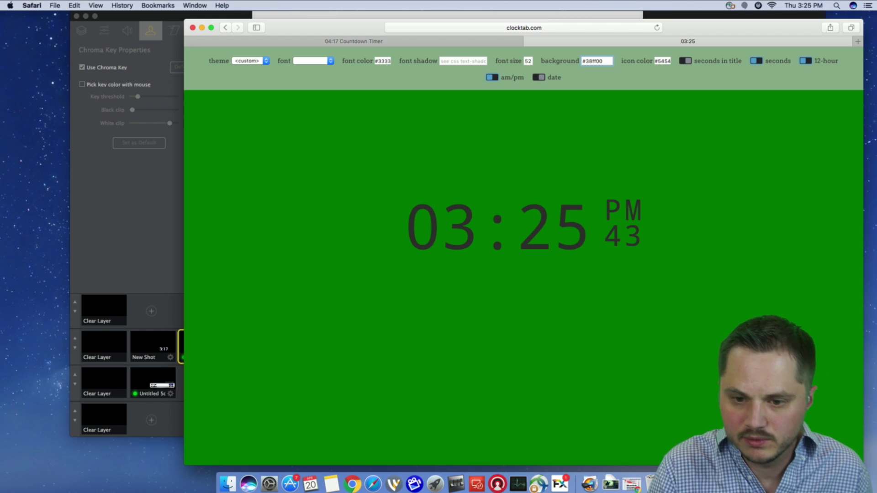
{"action": "key", "text": "Return"}
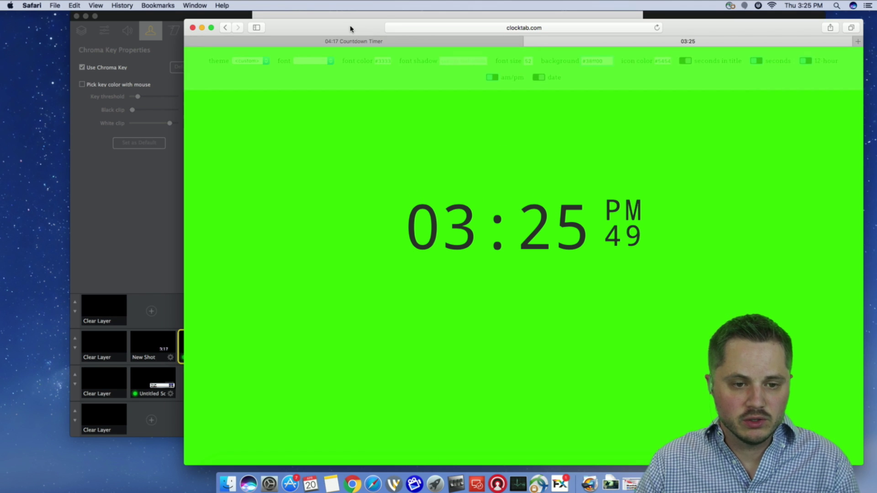
Return to Wirecast and cancel adding the Solid Color source.
{"action": "left_click", "coordinate": [178, 16]}
{"action": "left_click", "coordinate": [319, 114]}
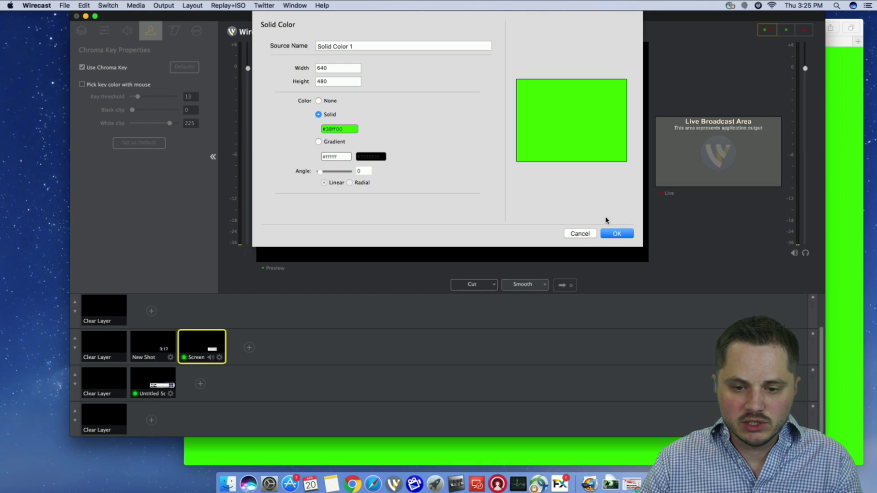
{"action": "left_click", "coordinate": [580, 234]}
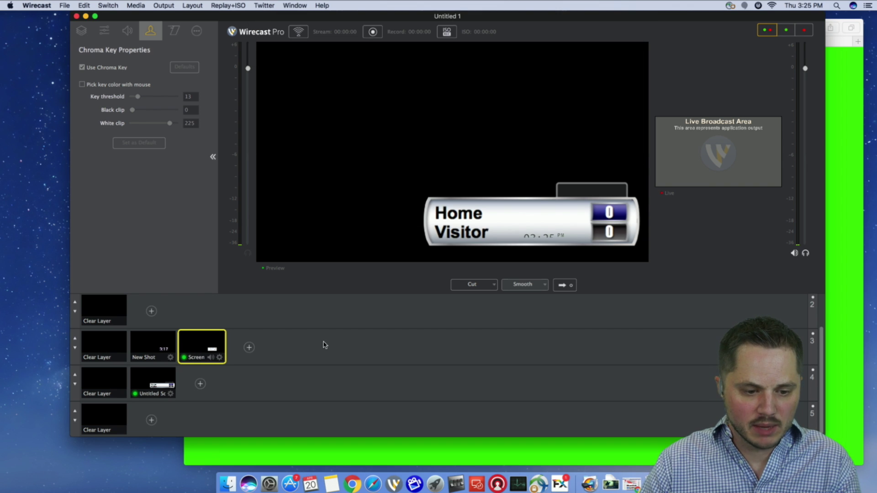
Open the screen capture shot for editing and move the Wirecast window down so the clock page can be brought to the front.
{"action": "double_click", "coordinate": [200, 343]}
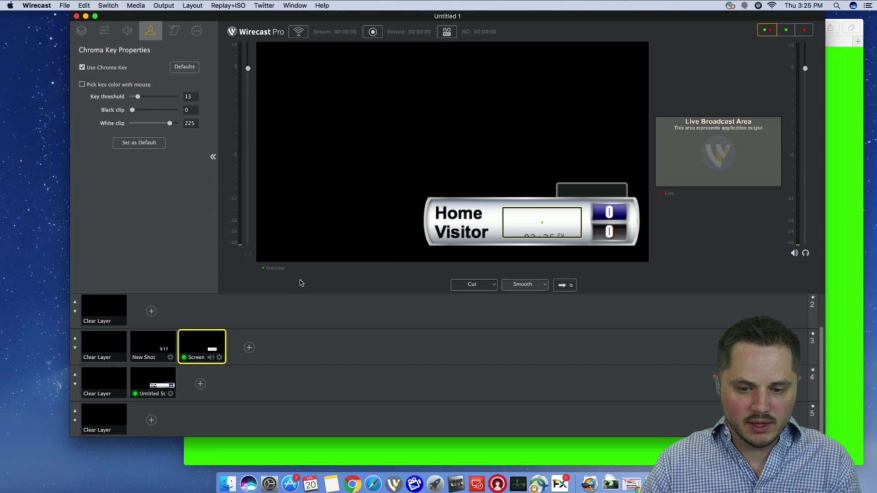
{"action": "left_click_drag", "start_coordinate": [559, 23], "coordinate": [227, 20]}
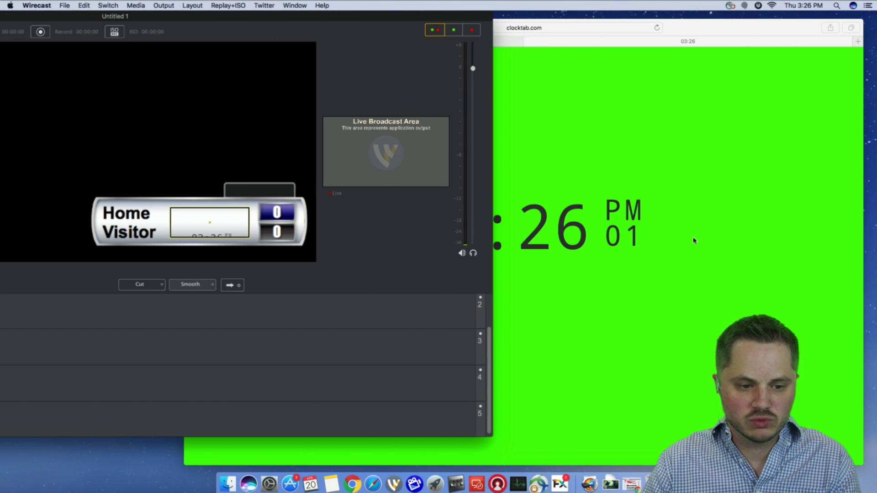
{"action": "left_click_drag", "start_coordinate": [167, 15], "coordinate": [395, 216]}
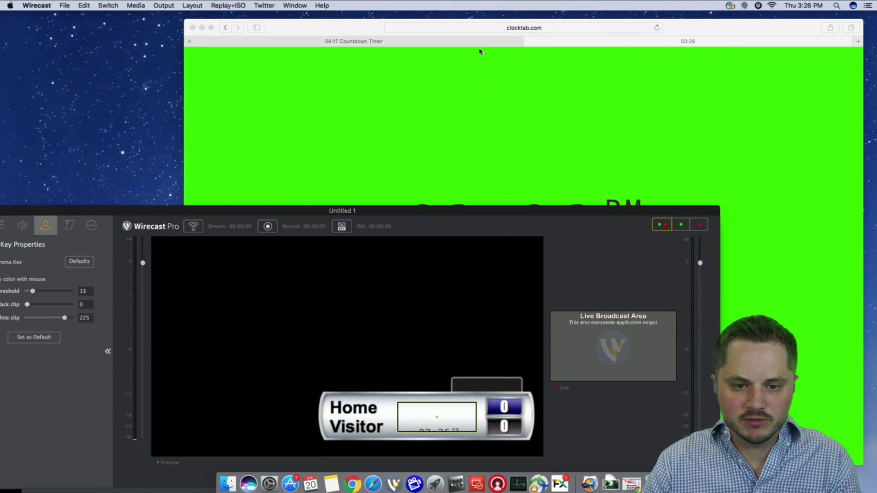
{"action": "left_click", "coordinate": [464, 104]}
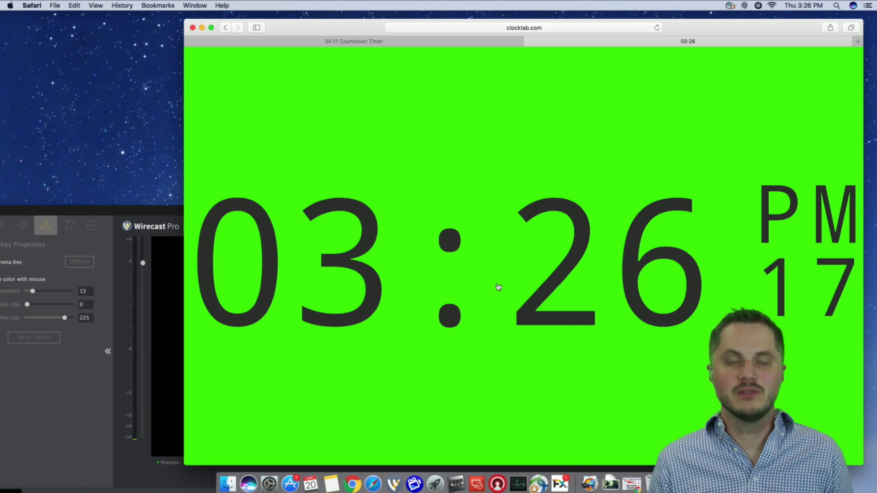
Check the clock page's font choices and bring the Wirecast window back up in front of the page.
{"action": "mouse_move", "coordinate": [436, 65]}
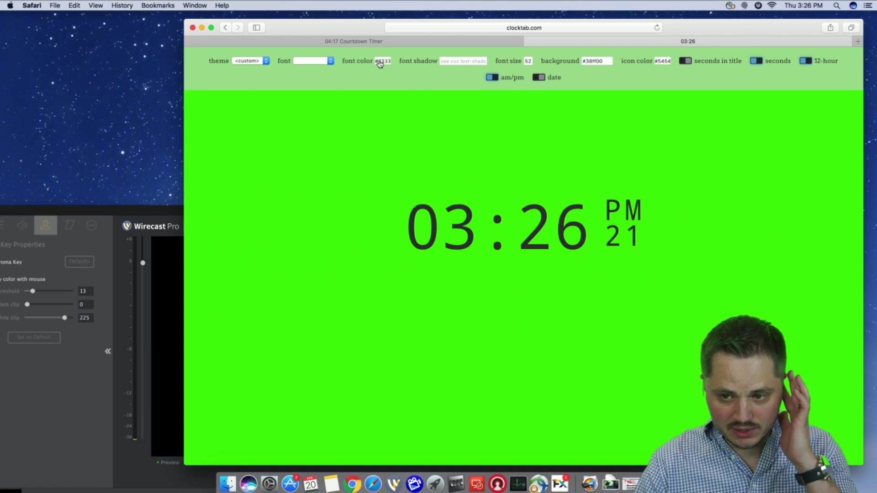
{"action": "left_click", "coordinate": [331, 61]}
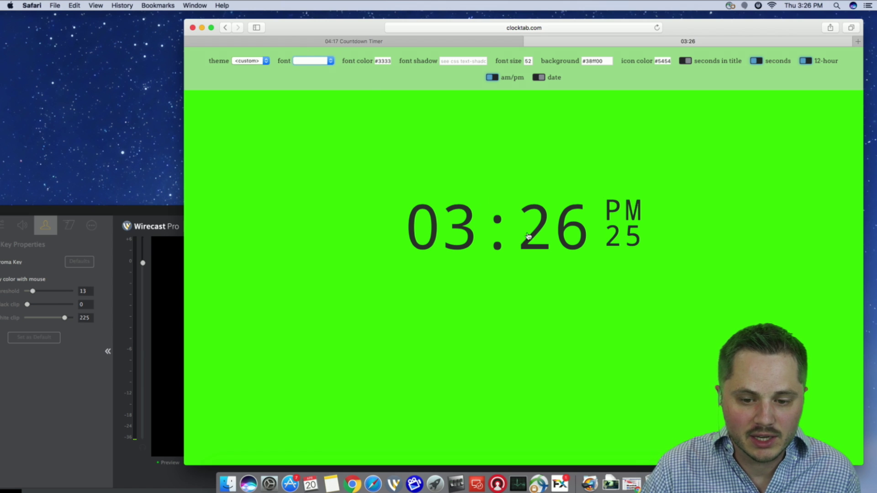
{"action": "left_click_drag", "start_coordinate": [122, 215], "coordinate": [157, 30]}
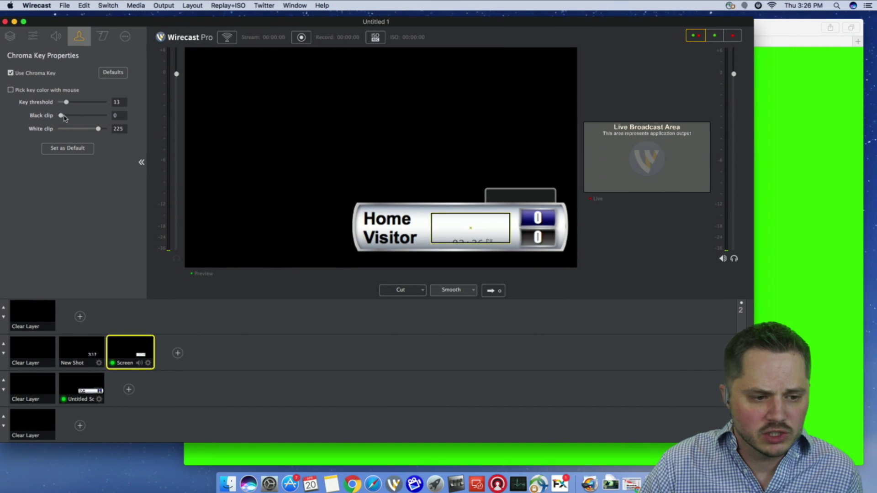
Set the screen capture's left, right and bottom crop to 0 in its shot layer properties.
{"action": "left_click", "coordinate": [32, 37]}
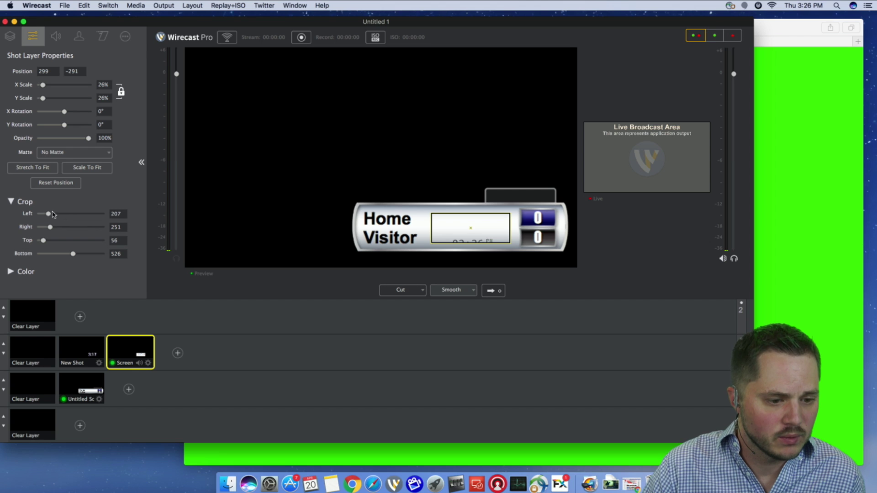
{"action": "left_click_drag", "start_coordinate": [49, 216], "coordinate": [45, 214]}
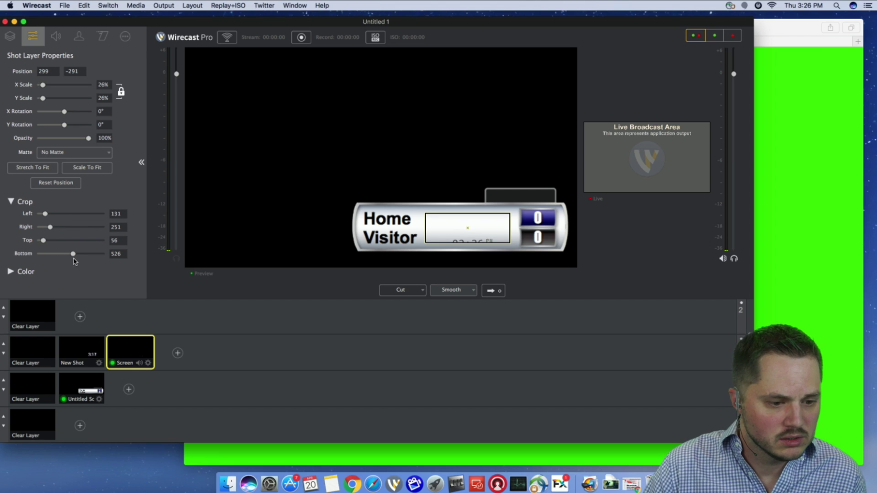
{"action": "left_click_drag", "start_coordinate": [73, 257], "coordinate": [67, 256]}
{"action": "left_click", "coordinate": [799, 228]}
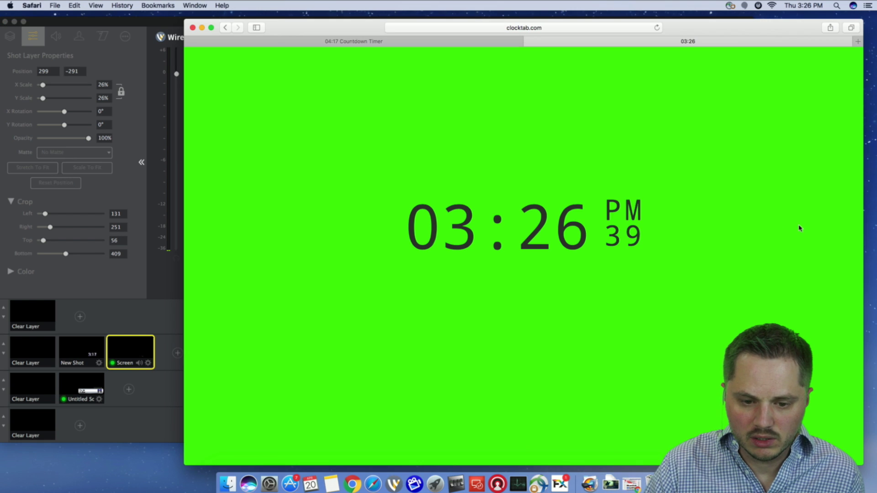
{"action": "left_click", "coordinate": [155, 21]}
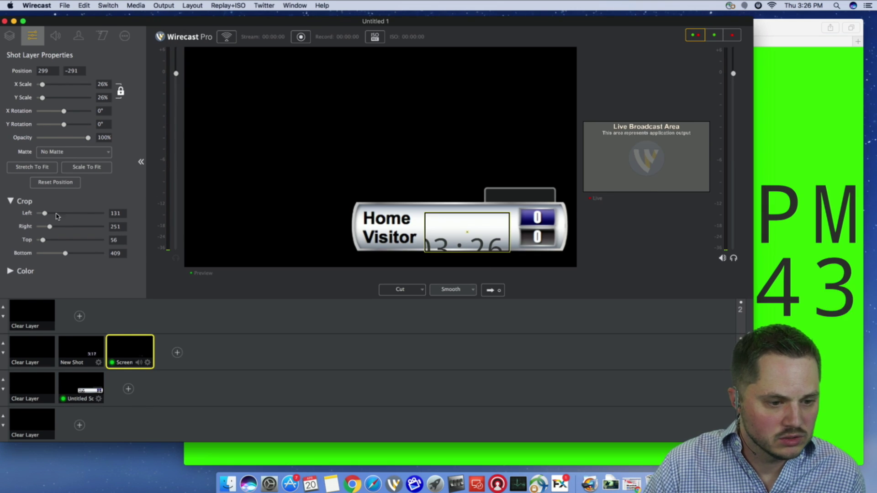
{"action": "left_click_drag", "start_coordinate": [50, 227], "coordinate": [14, 213]}
{"action": "left_click_drag", "start_coordinate": [66, 254], "coordinate": [16, 253]}
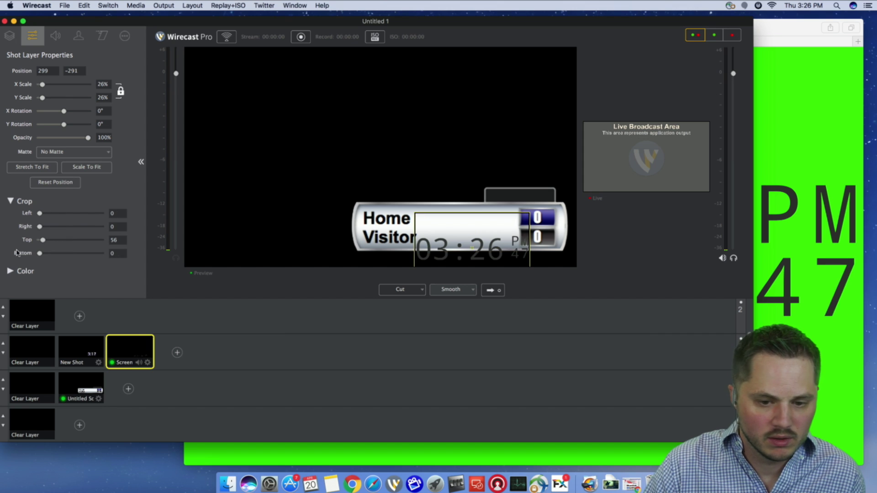
Scale the clock capture to 19% and position it at about 291, -220, between the team names and the scores.
{"action": "left_click_drag", "start_coordinate": [487, 253], "coordinate": [461, 237]}
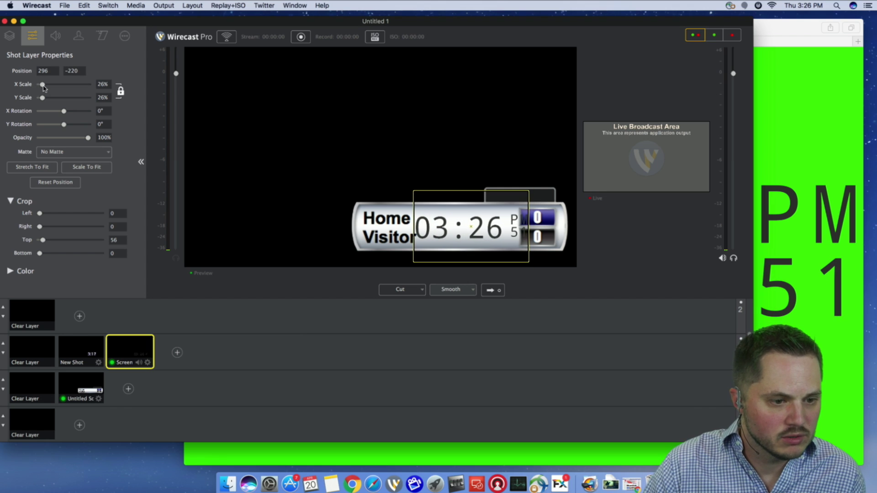
{"action": "left_click_drag", "start_coordinate": [41, 85], "coordinate": [42, 84]}
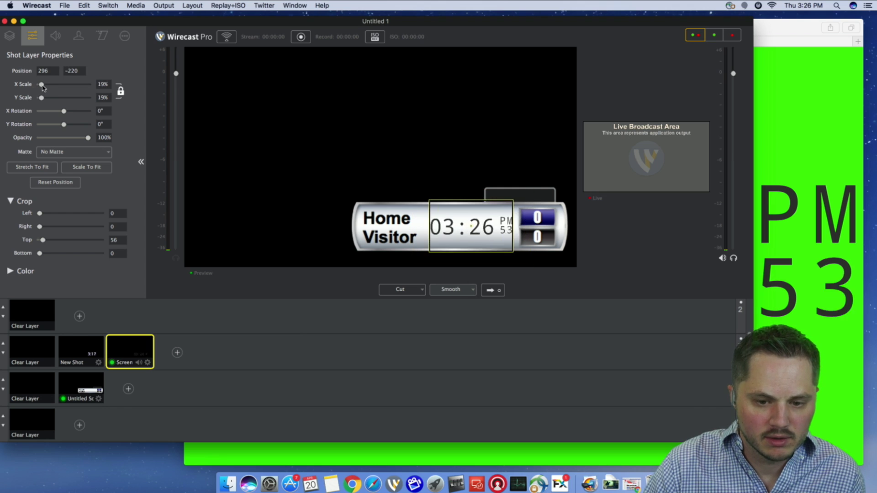
{"action": "left_click", "coordinate": [301, 86]}
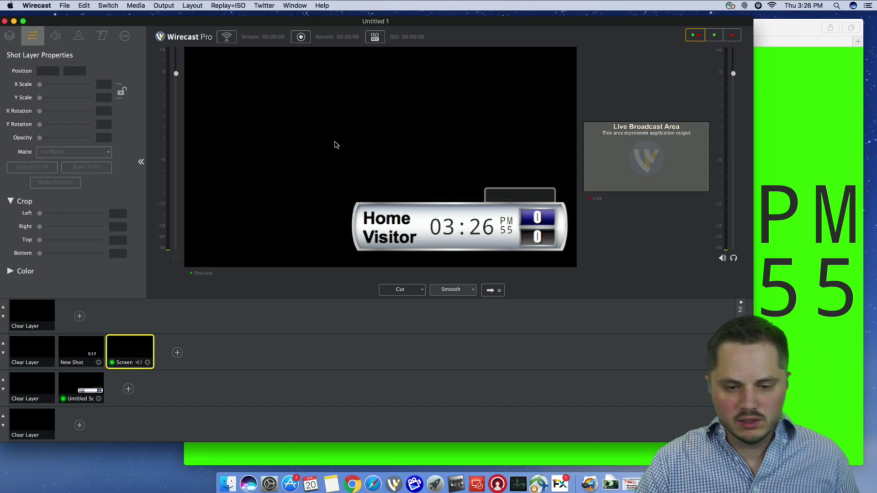
{"action": "left_click", "coordinate": [470, 234]}
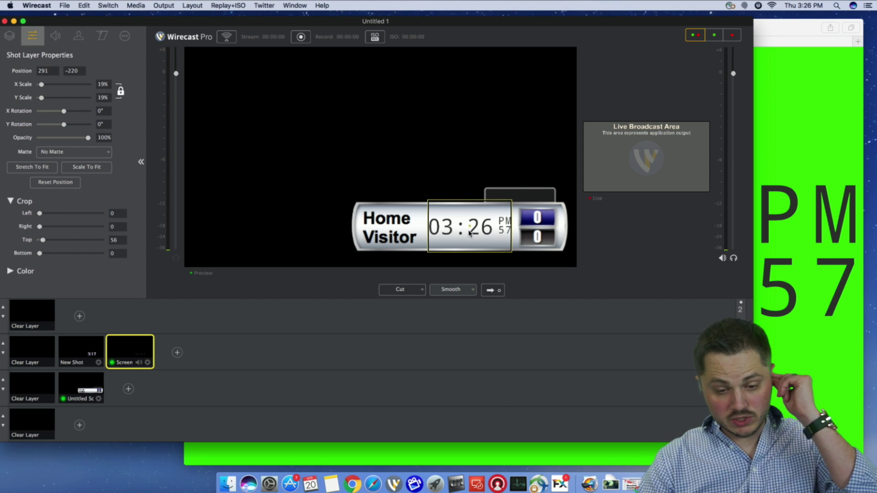